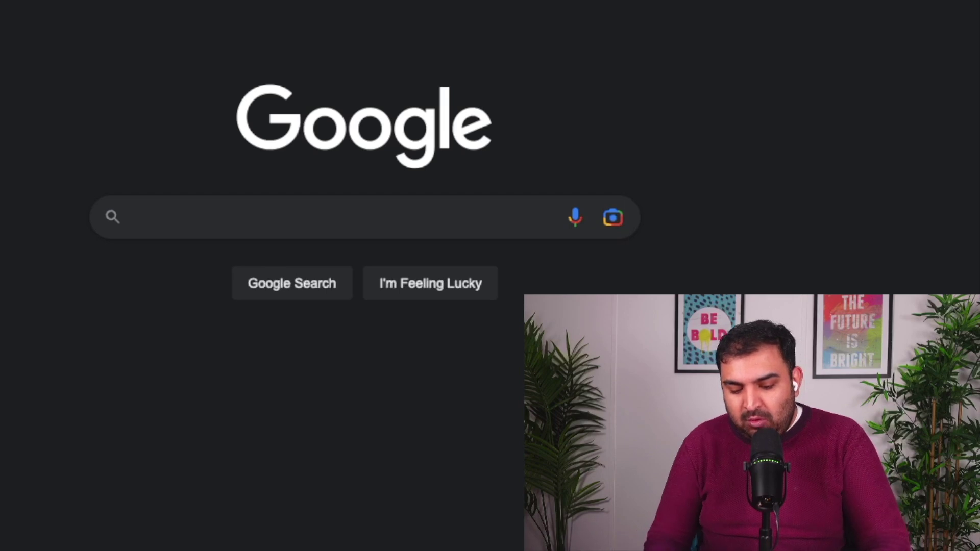
- Search Google for "ebay sign up"
text(ebay sign up)
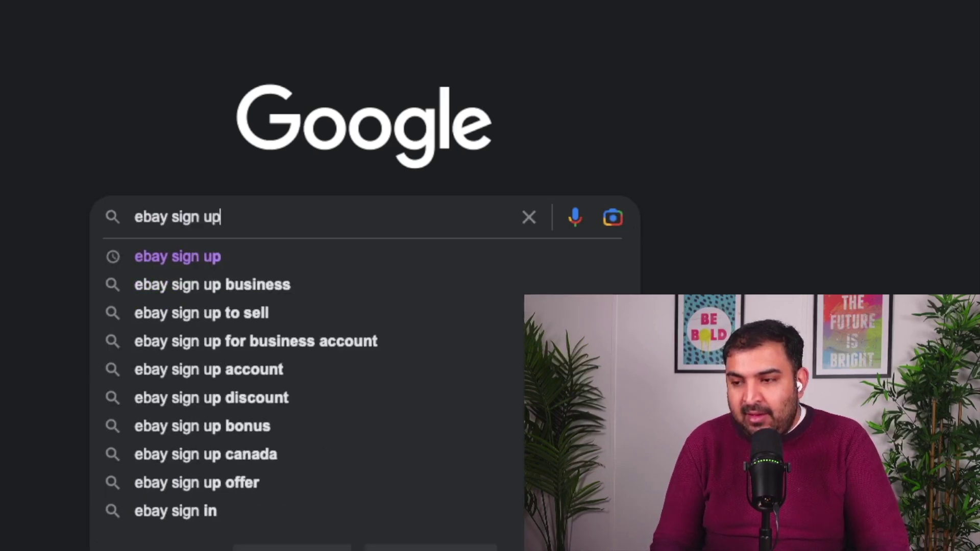
key(Return)
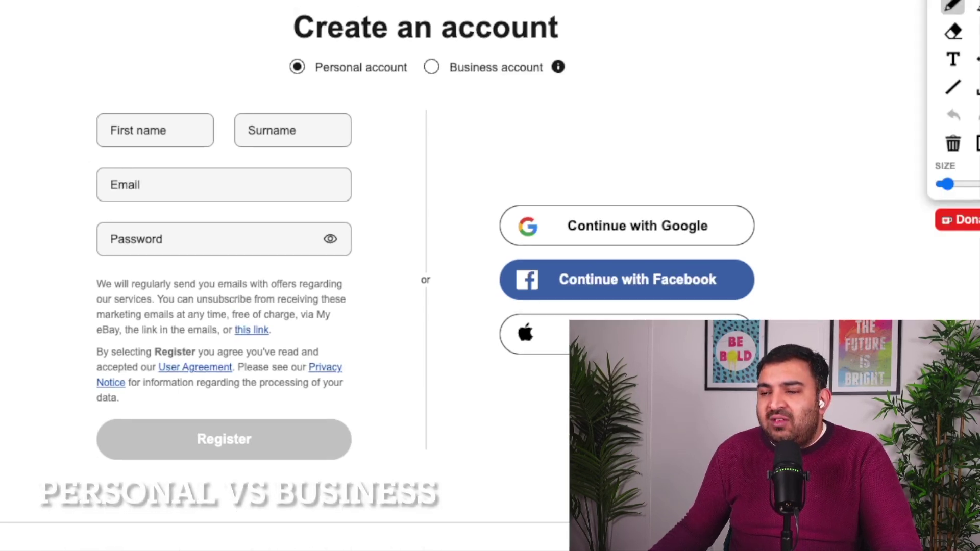
- Outline the Personal account and Business account options in red on the registration form and clear the drawings
mouse_move(283, 43)
mouse_down()
mouse_move(413, 51)
mouse_move(267, 86)
mouse_move(268, 45)
mouse_up()
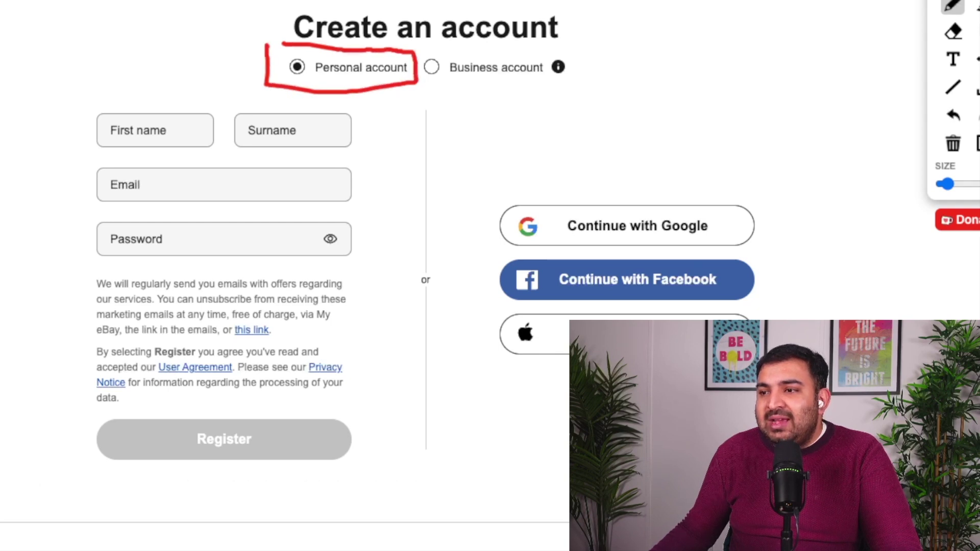
mouse_move(428, 50)
mouse_down()
mouse_move(587, 80)
mouse_move(465, 111)
mouse_move(416, 72)
mouse_move(469, 50)
mouse_up()
click(953, 144)
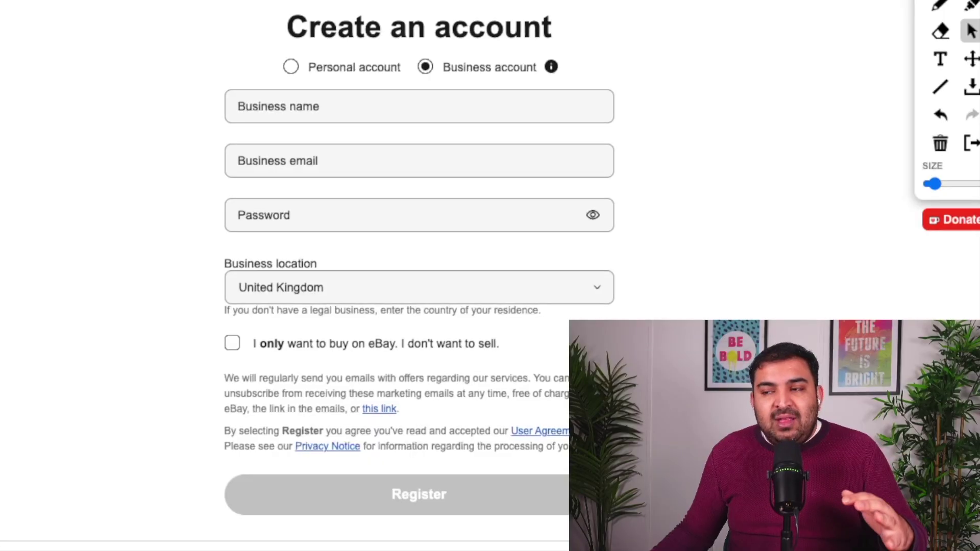
- Compare the Personal account form with the Business account form, circling the Personal account option in red and clearing the drawing
click(290, 66)
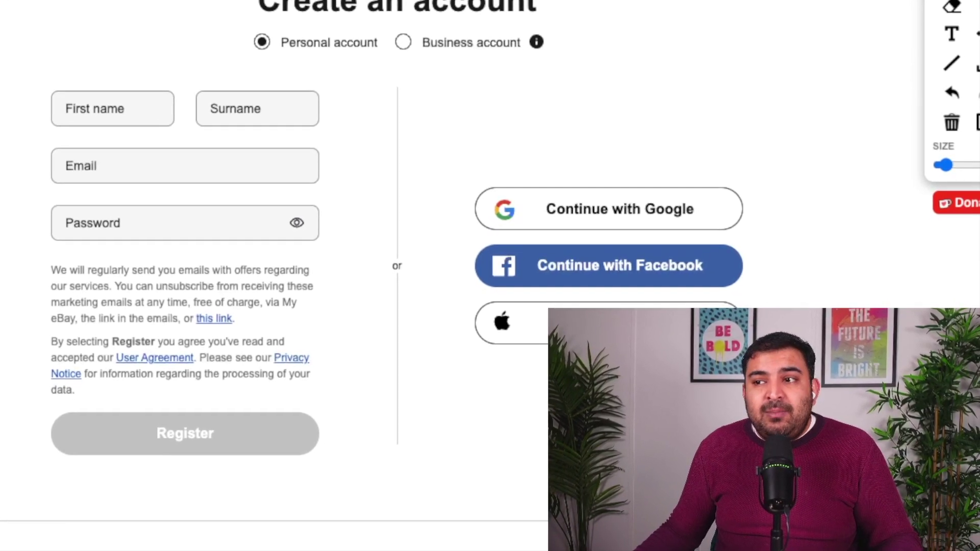
mouse_move(340, 49)
mouse_down()
mouse_move(372, 31)
mouse_move(352, 11)
mouse_move(215, 13)
mouse_move(233, 56)
mouse_up()
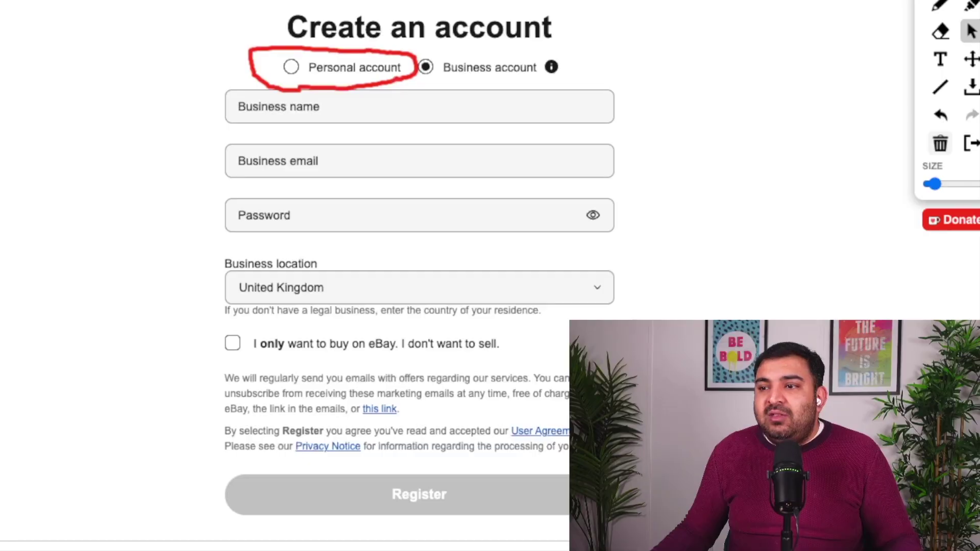
click(939, 144)
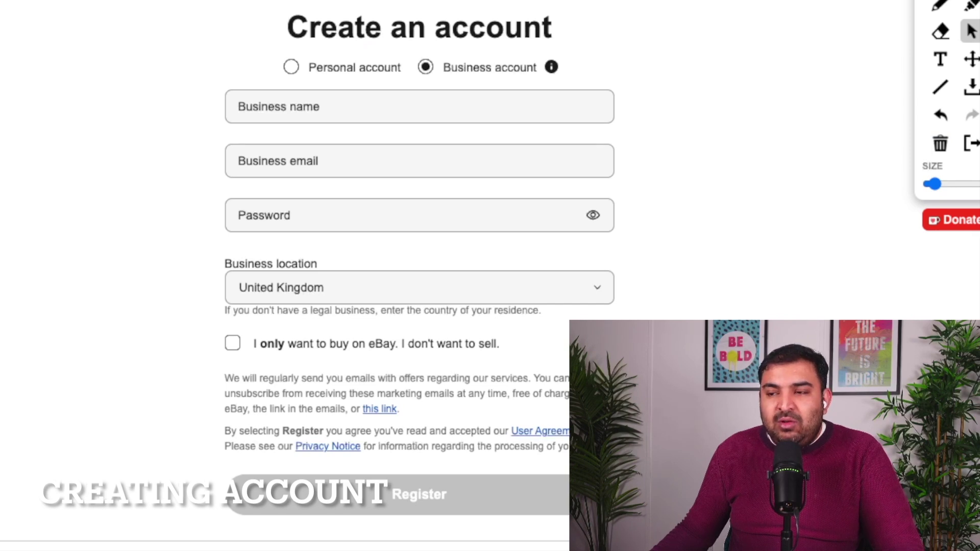
- Draw a red line pointing at the Business name field and place the cursor in that field
click(240, 111)
click(940, 5)
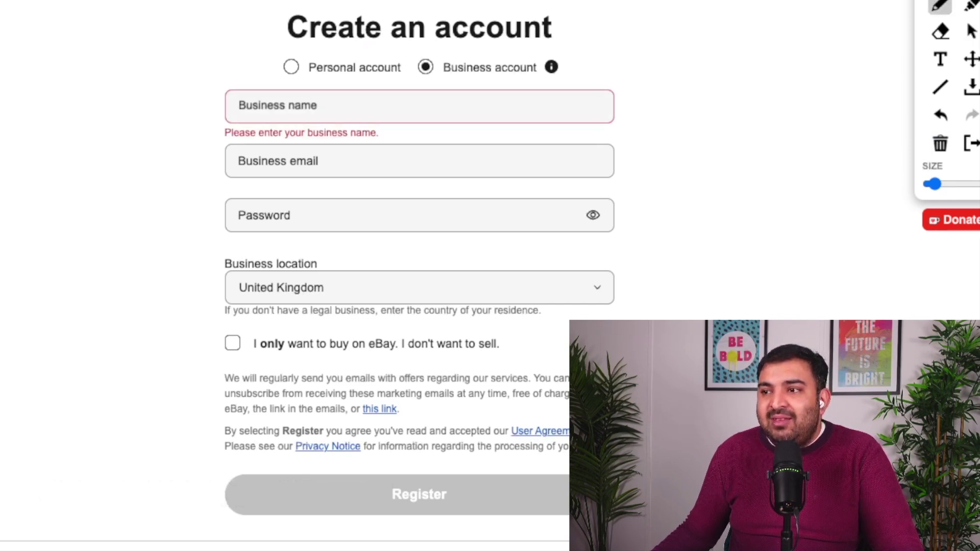
drag(708, 65, 580, 95)
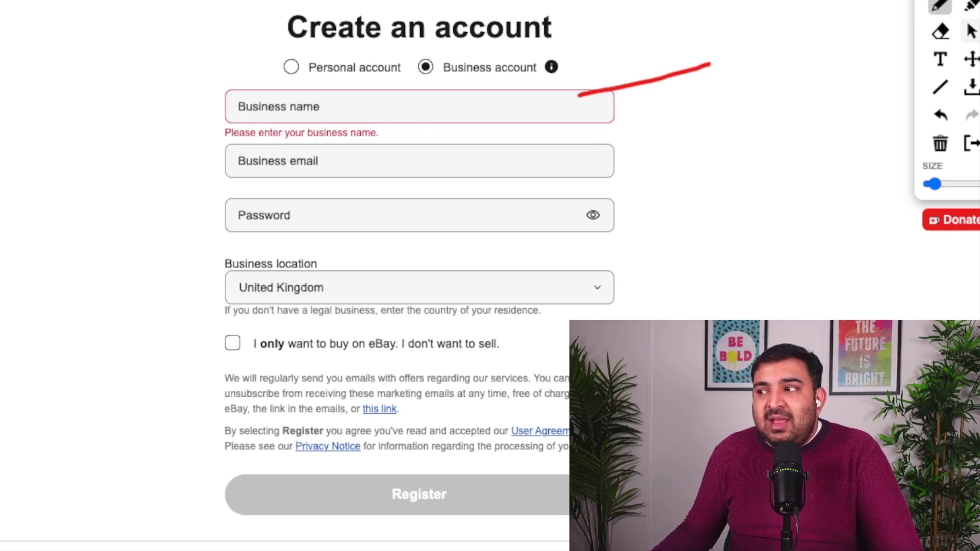
click(970, 31)
click(240, 112)
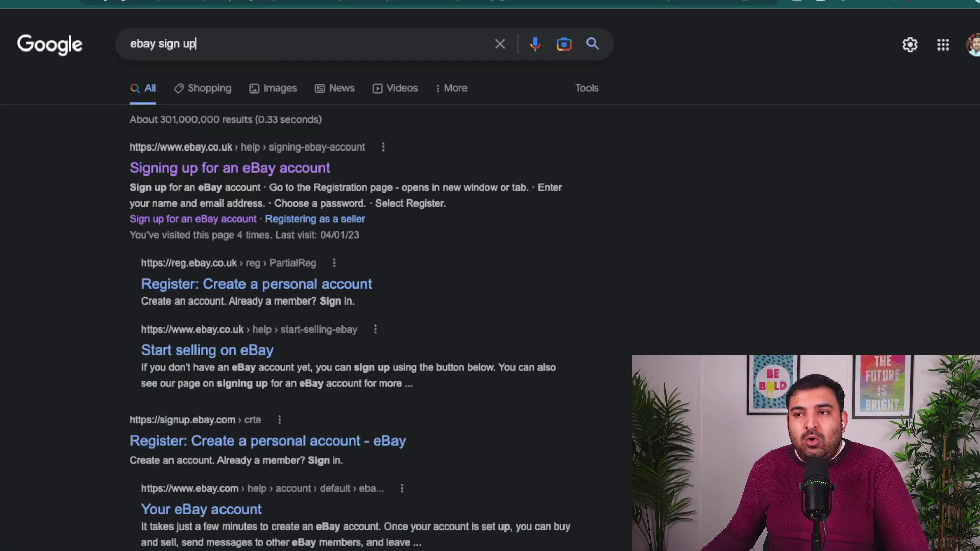
- Replace the Google query with "company house" and run the search
key(ctrl+a)
text(comp)
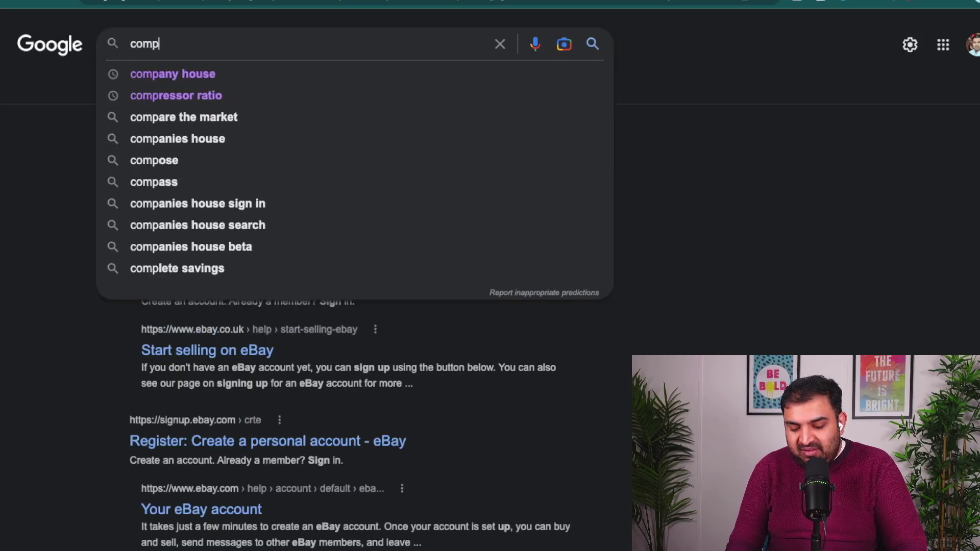
text(any house)
key(Return)
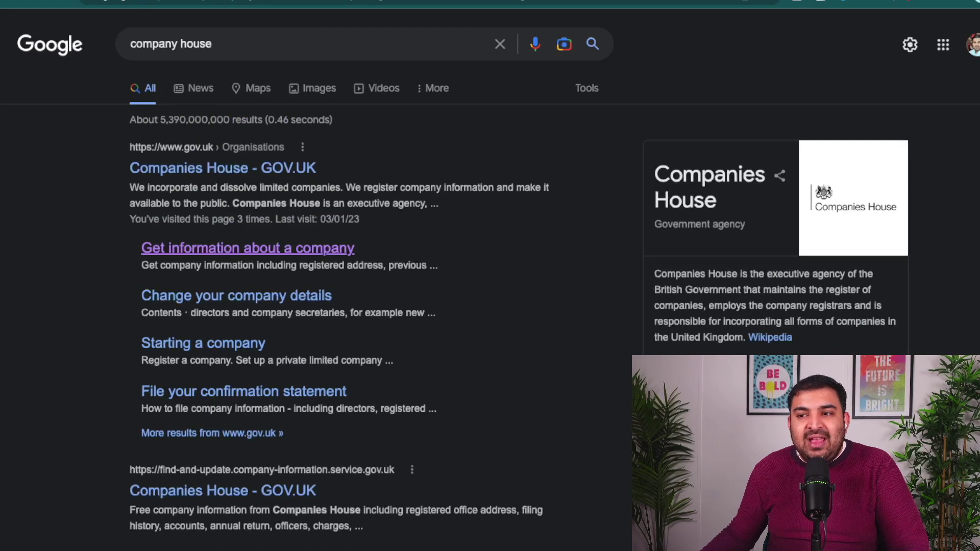
- Open GOV.UK's "Get information about a company" service and start it to reach the company register search field
click(248, 248)
click(214, 481)
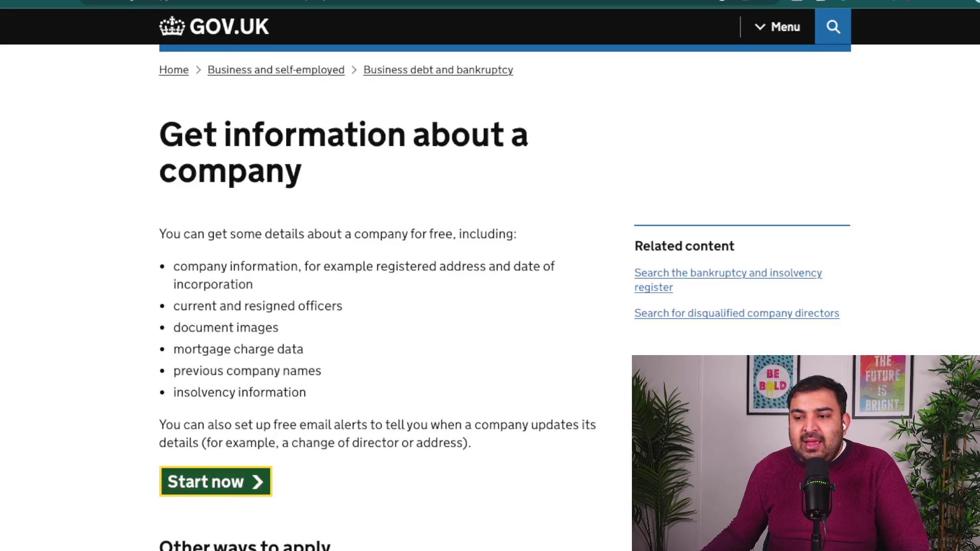
scroll(490, 276, down, 7)
click(174, 212)
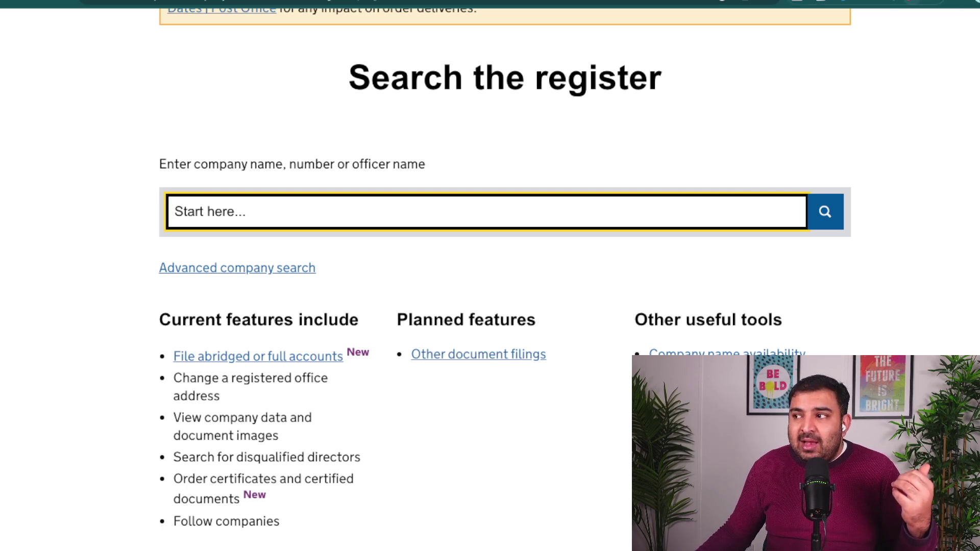
- Circle the "Search the register" heading in red and clear the drawing
click(910, 2)
mouse_move(307, 52)
mouse_down()
mouse_move(433, 38)
mouse_move(721, 49)
mouse_move(437, 143)
mouse_move(342, 124)
mouse_up()
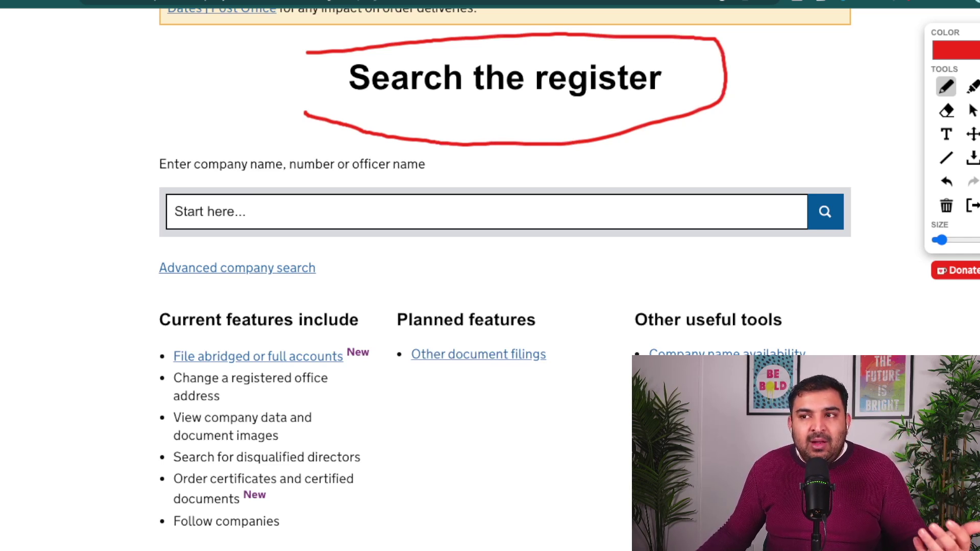
click(946, 205)
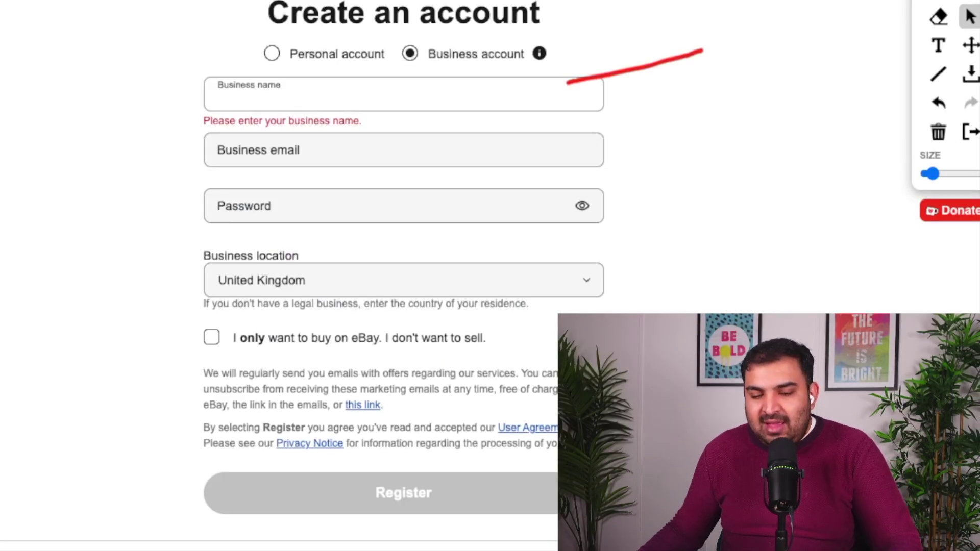
- Enter the business name in the eBay business account form and move on to the business email
text(Za)
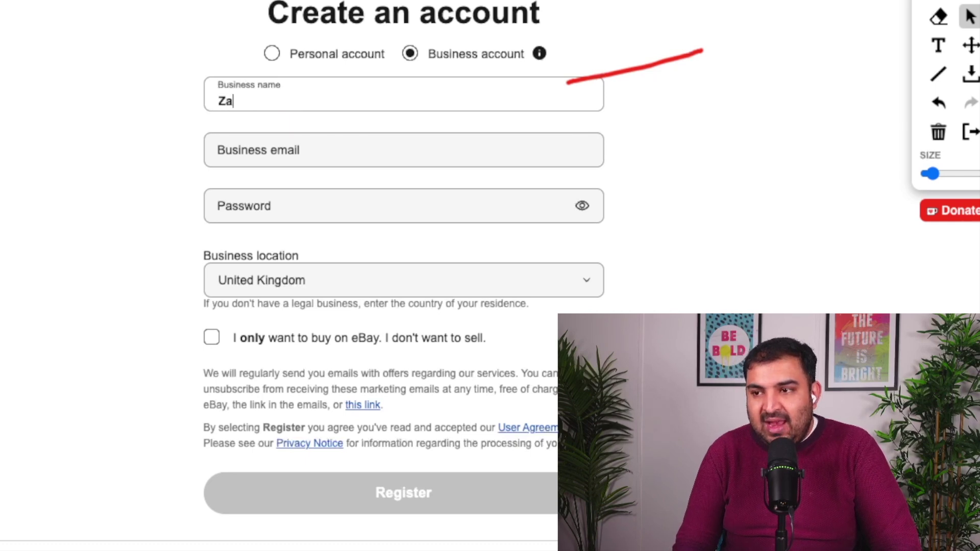
text(in Sah ebay)
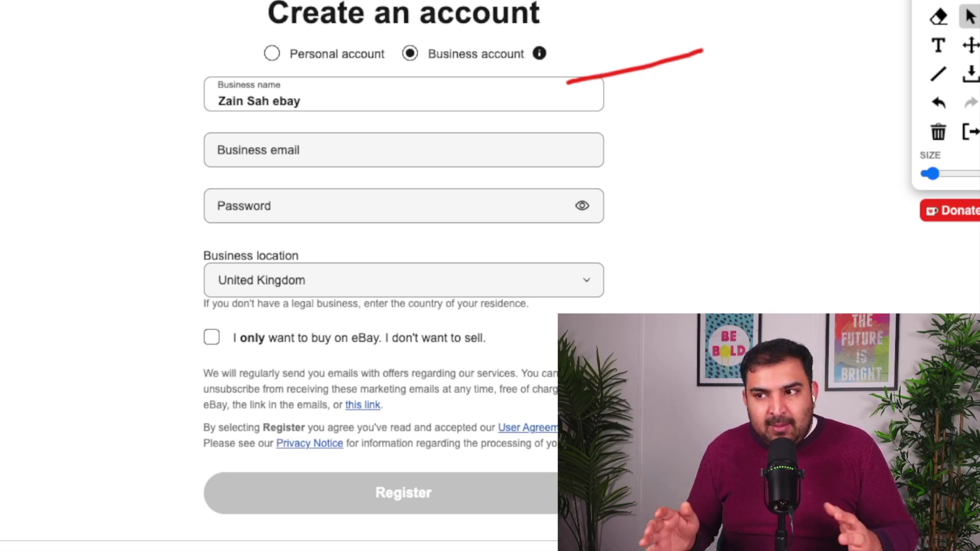
key(Tab)
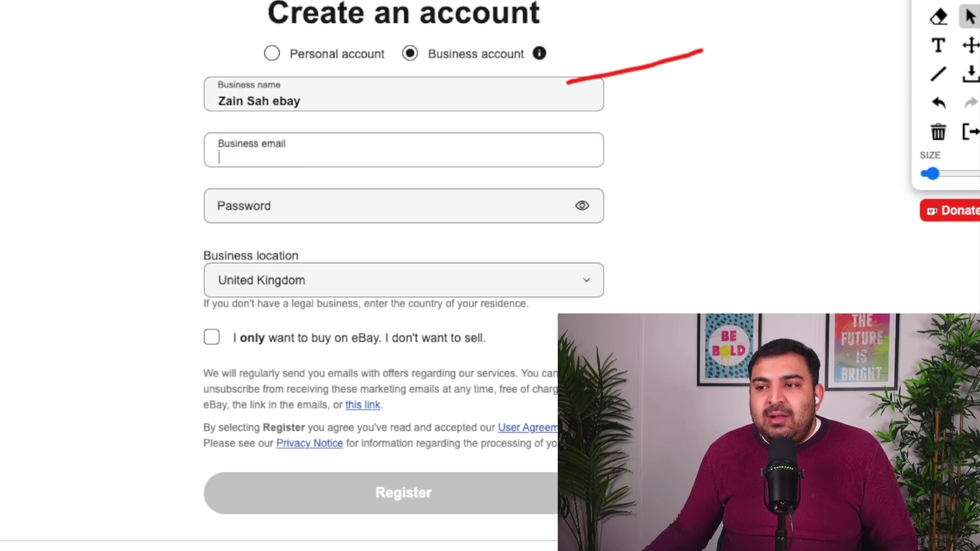
- Go through the empty password field and the Business location field of the registration form
click(219, 244)
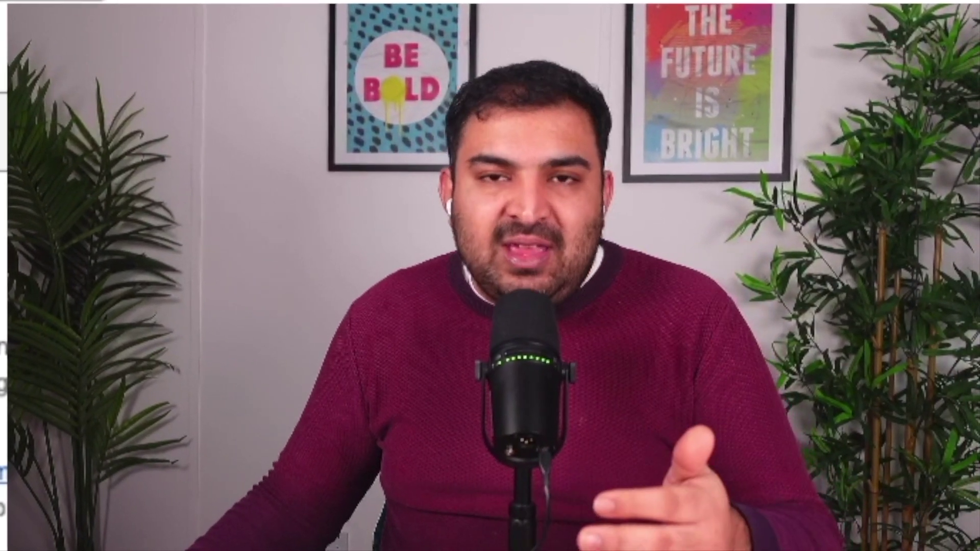
click(219, 299)
key(Tab)
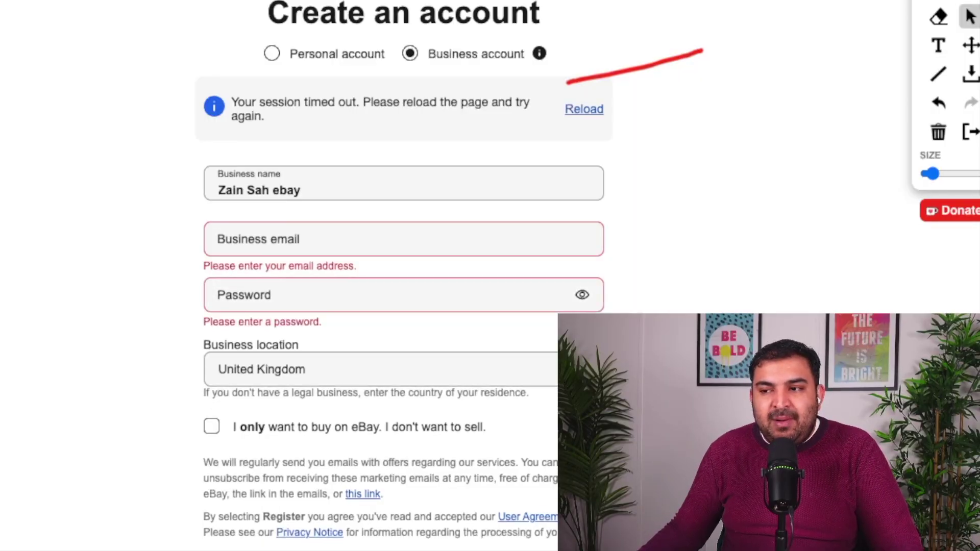
scroll(403, 276, down, 3)
click(403, 261)
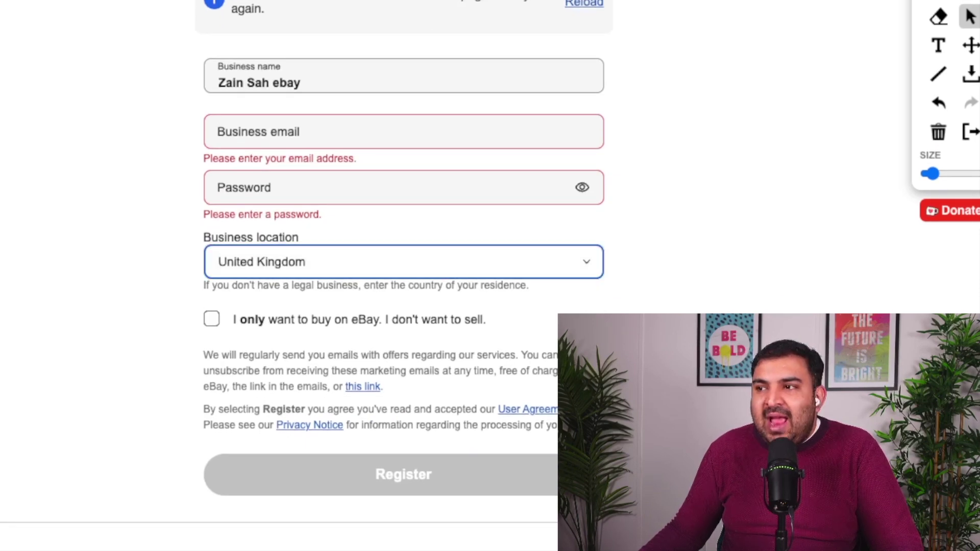
- Circle the "I only want to buy on eBay. I don't want to sell." checkbox line in red and mark its wording
mouse_move(182, 305)
mouse_down()
mouse_move(240, 351)
mouse_move(176, 351)
mouse_up()
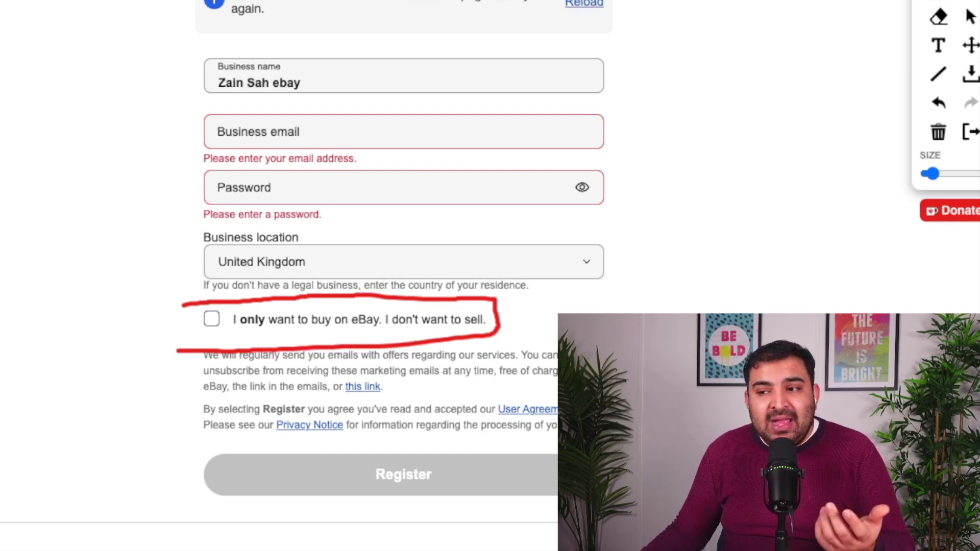
mouse_move(220, 307)
mouse_down()
mouse_move(170, 344)
mouse_move(255, 334)
mouse_up()
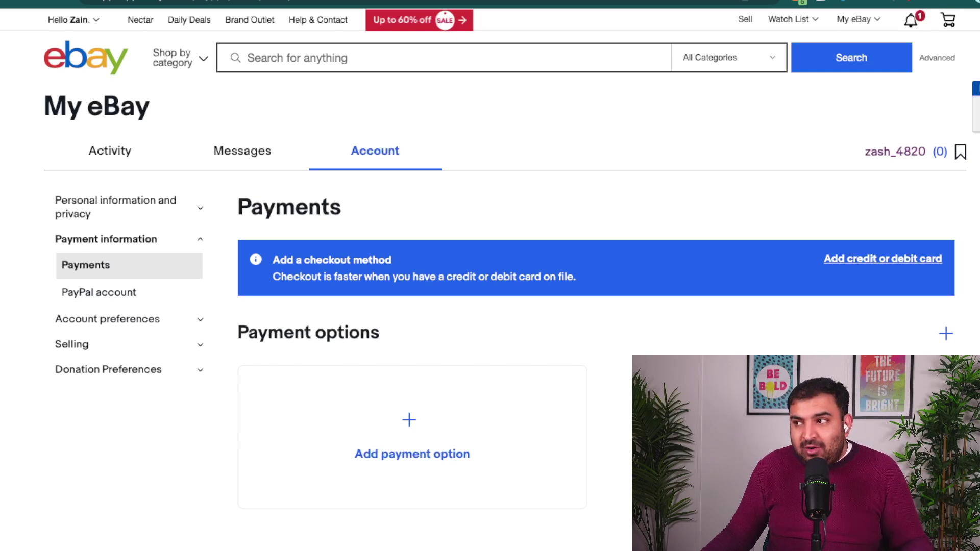
- Draw a red mark in the Payment options area of the Payments page, clear it and leave drawing mode
click(911, 2)
drag(713, 327, 699, 355)
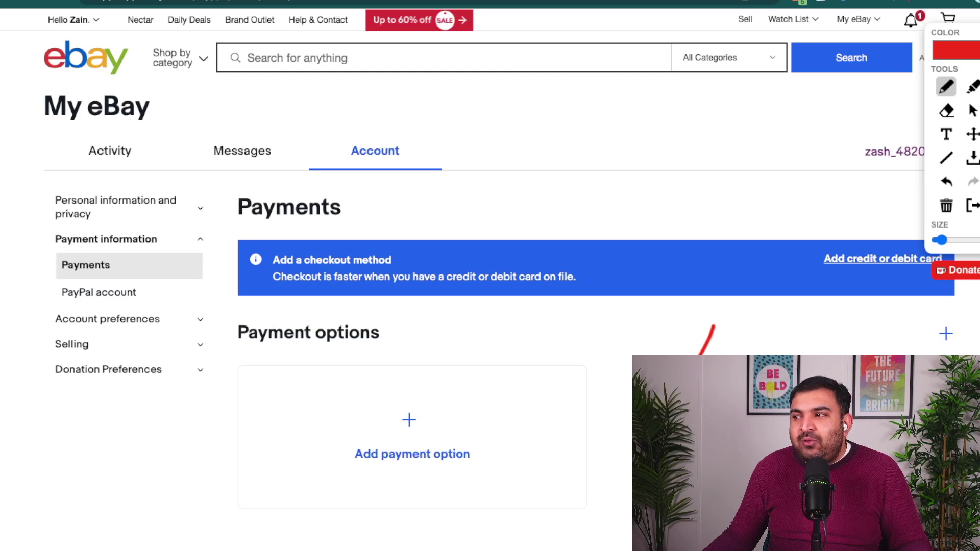
click(946, 206)
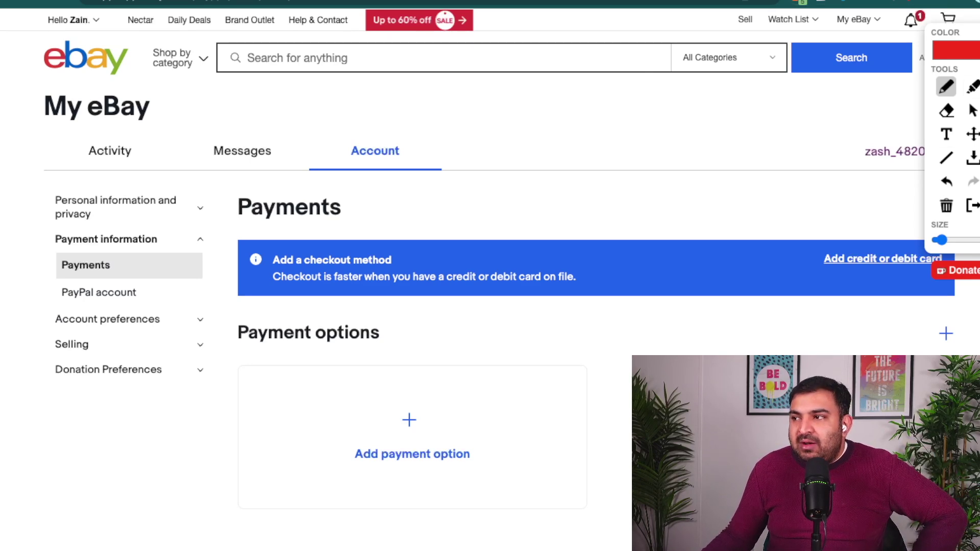
key(Escape)
- Open the Selling overview of My eBay and circle the "List an item" option in red
mouse_move(858, 19)
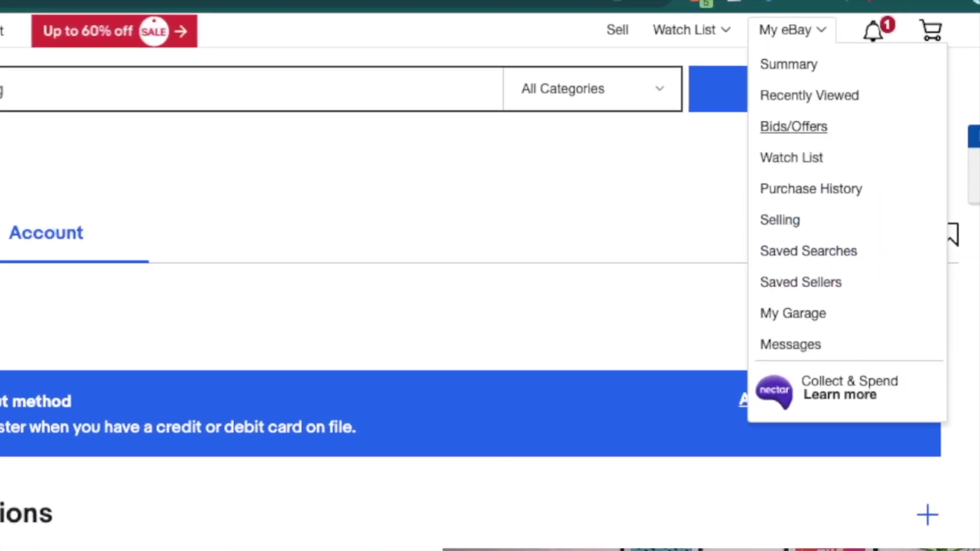
click(759, 243)
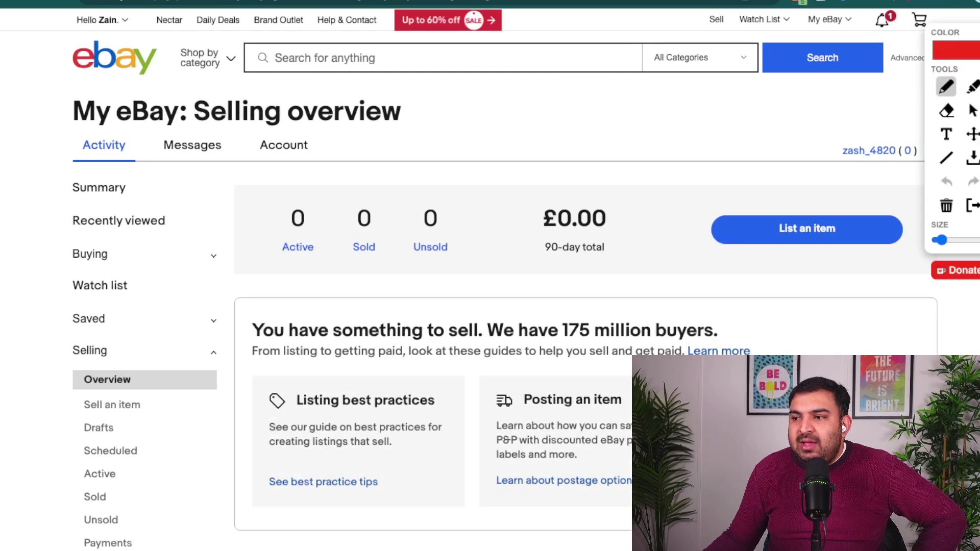
mouse_move(670, 190)
mouse_down()
mouse_move(796, 185)
mouse_move(907, 291)
mouse_move(926, 355)
mouse_up()
drag(662, 219, 630, 436)
scroll(505, 280, down, 5)
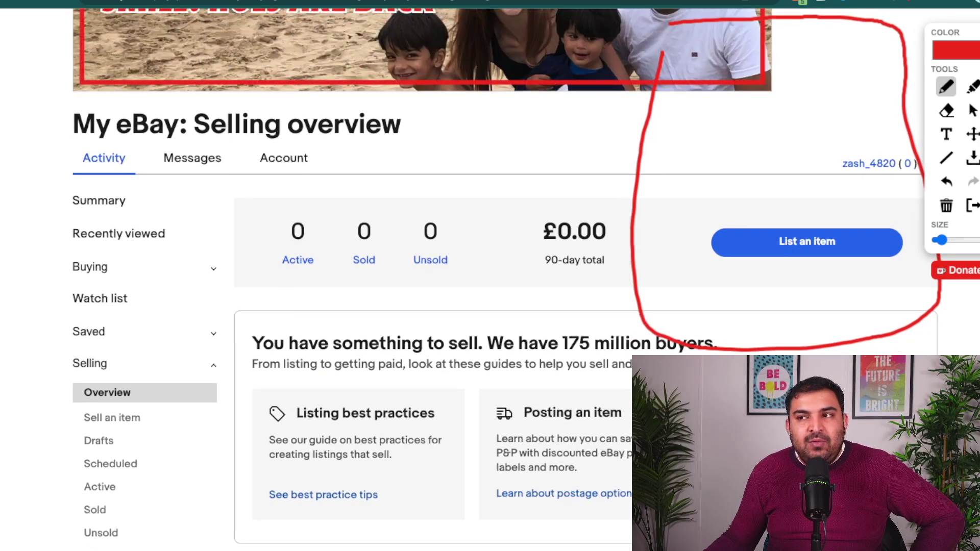
click(972, 110)
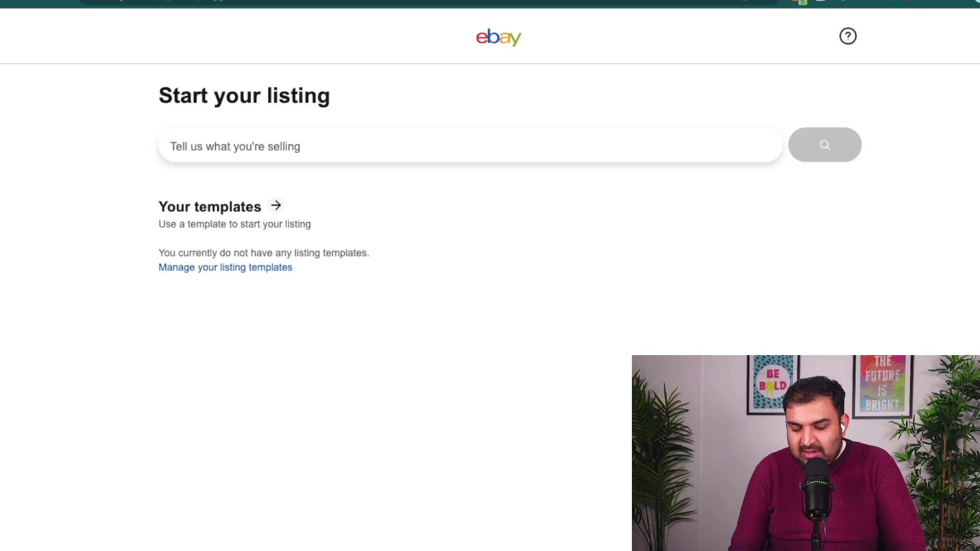
- Search for a product match for a new listing using the suggested term "iphone 11 charger cable"
text(Iph)
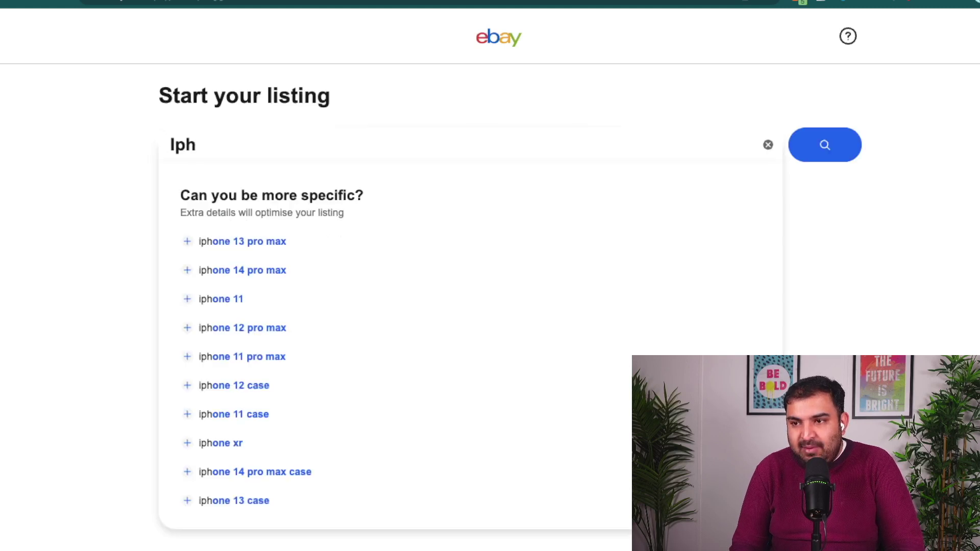
text(one cable)
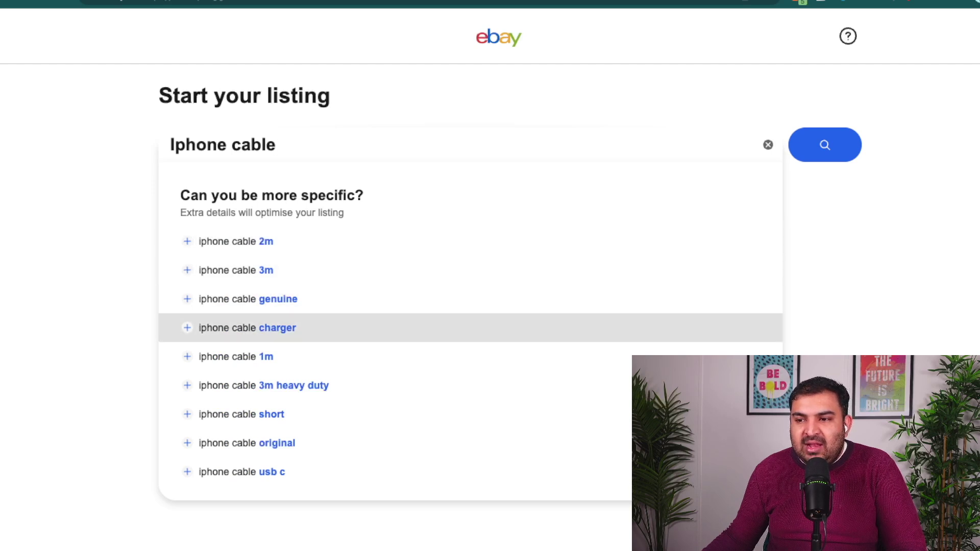
click(247, 328)
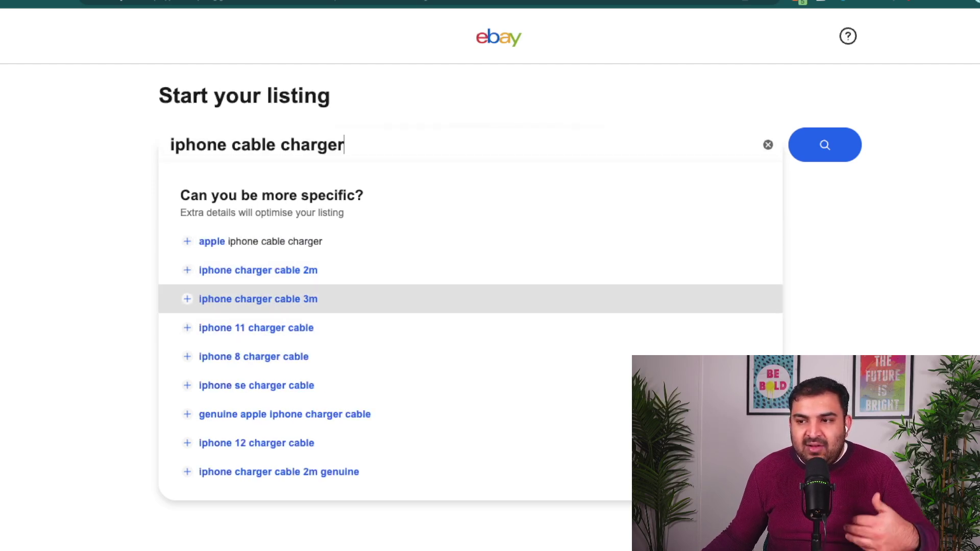
click(255, 328)
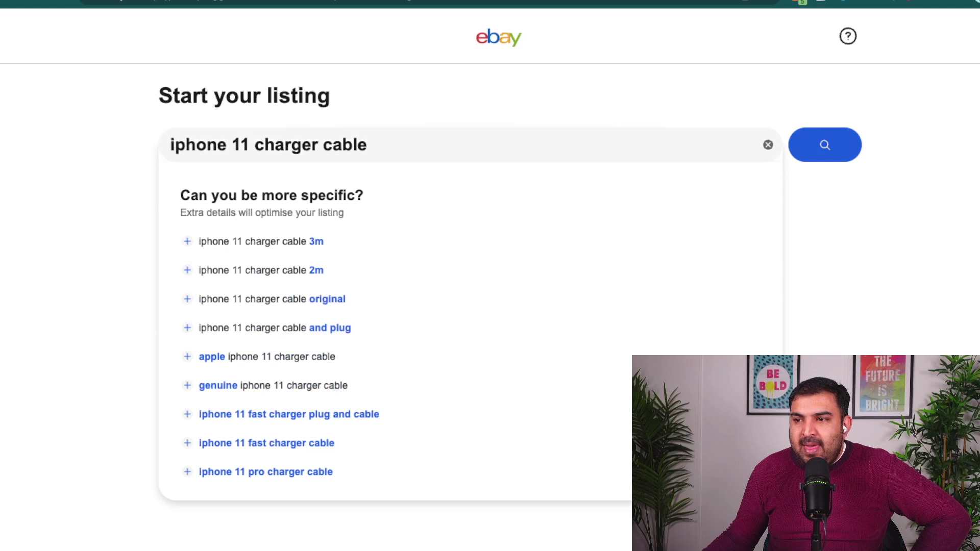
click(824, 144)
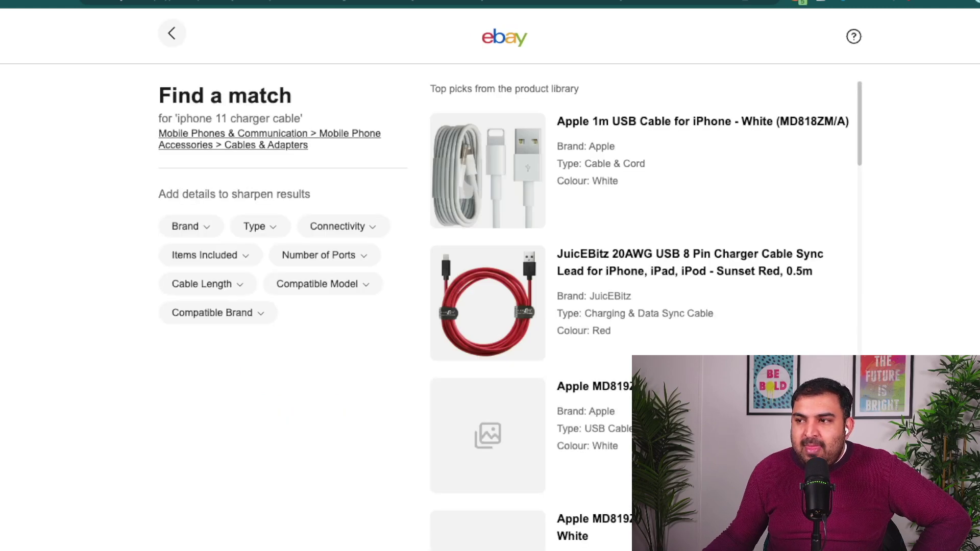
- Select the "Apple 1m USB Cable for iPhone - White (MD818ZM/A)" match, set its condition to New and continue to the listing form
click(487, 170)
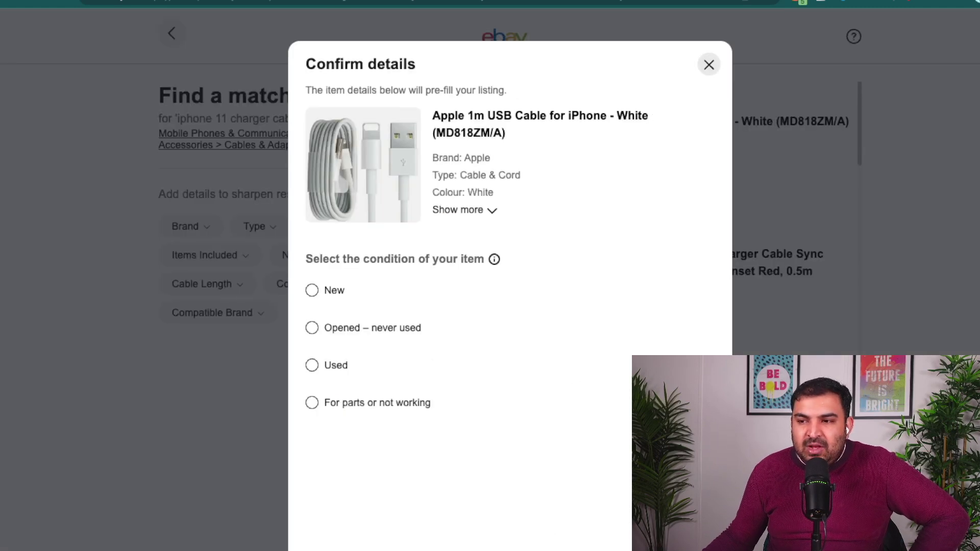
click(312, 290)
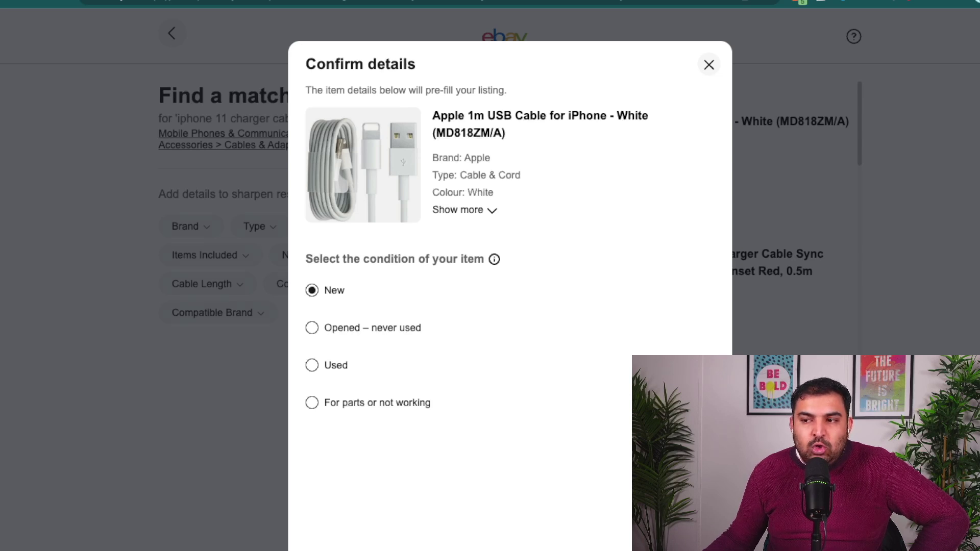
scroll(490, 303, down, 4)
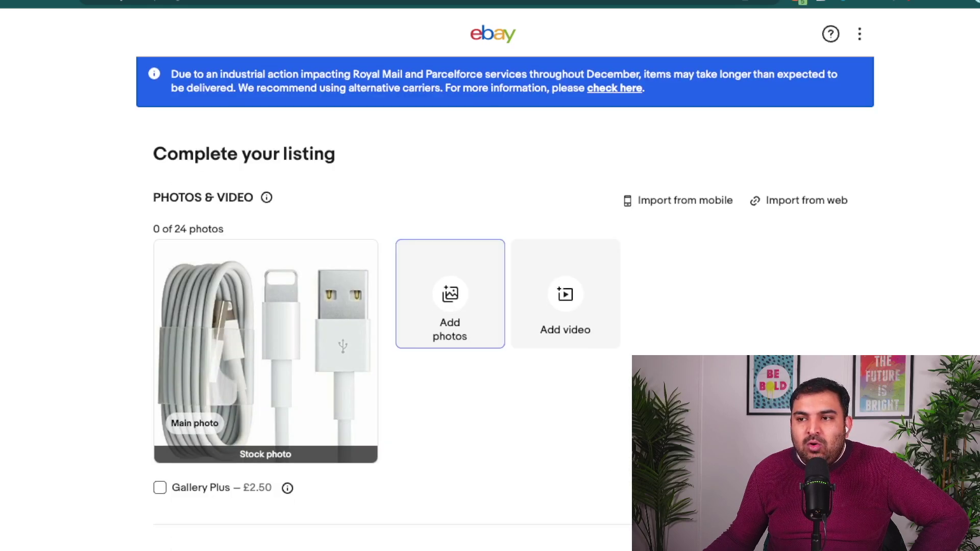
- Look over the photos, title and item specifics of the listing and set Country/Region of Manufacture to United Kingdom
scroll(490, 304, down, 7)
scroll(490, 304, up, 6)
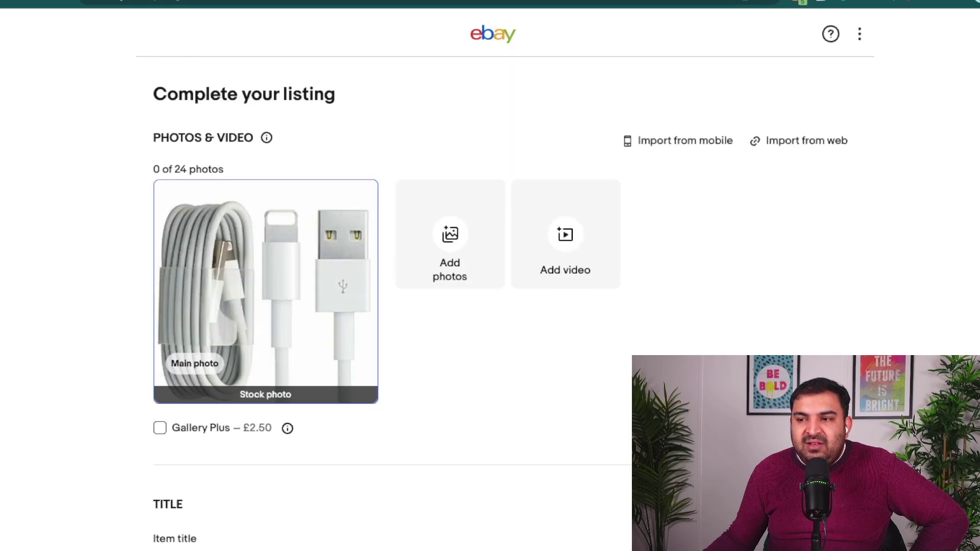
scroll(490, 304, down, 7)
scroll(489, 276, down, 10)
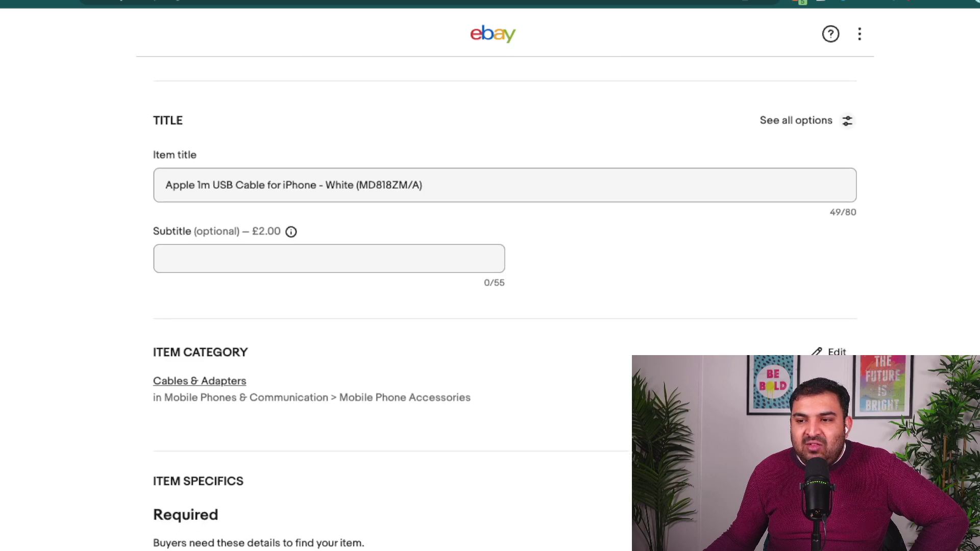
scroll(490, 275, down, 6)
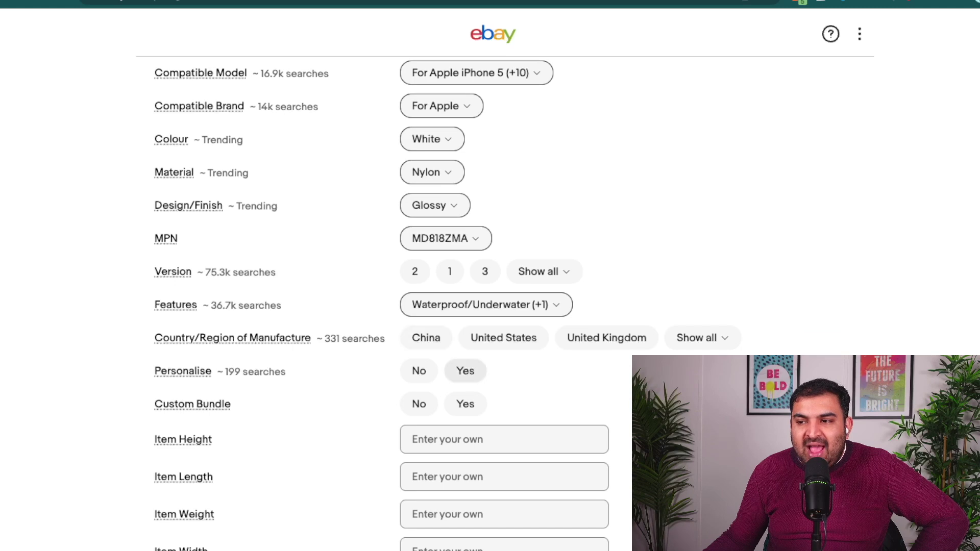
click(606, 337)
- Enter the placeholder text "sgsgsgf" as the listing's description
scroll(490, 275, down, 14)
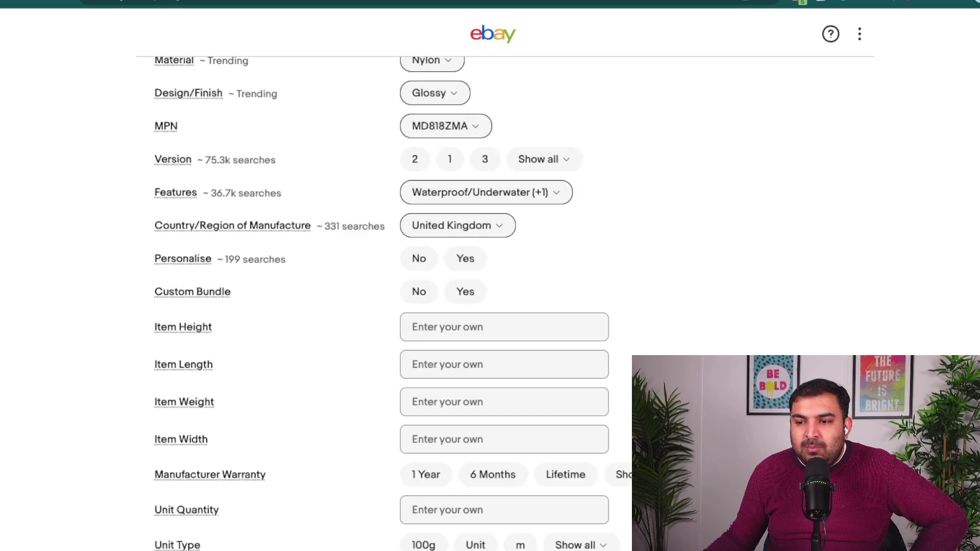
click(160, 424)
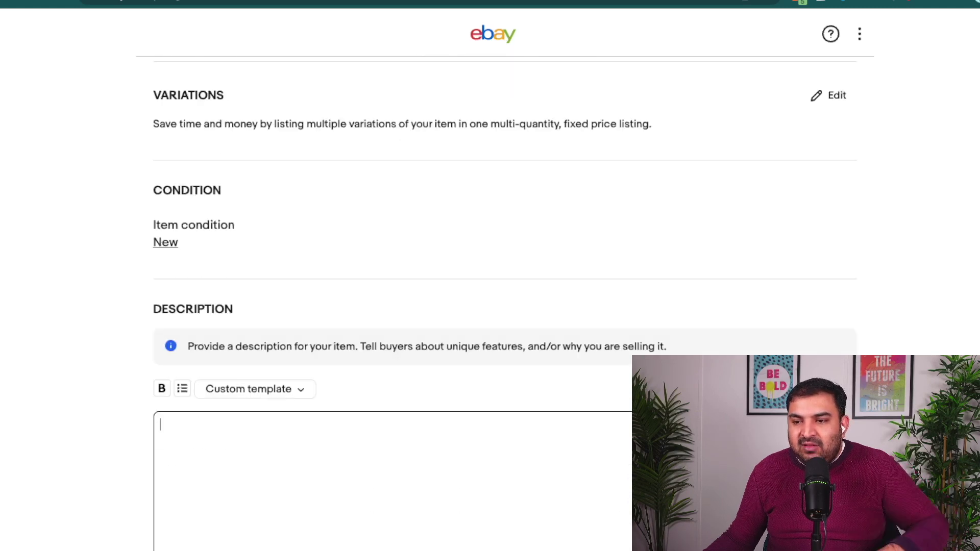
scroll(489, 275, down, 6)
text(sgsgsgf)
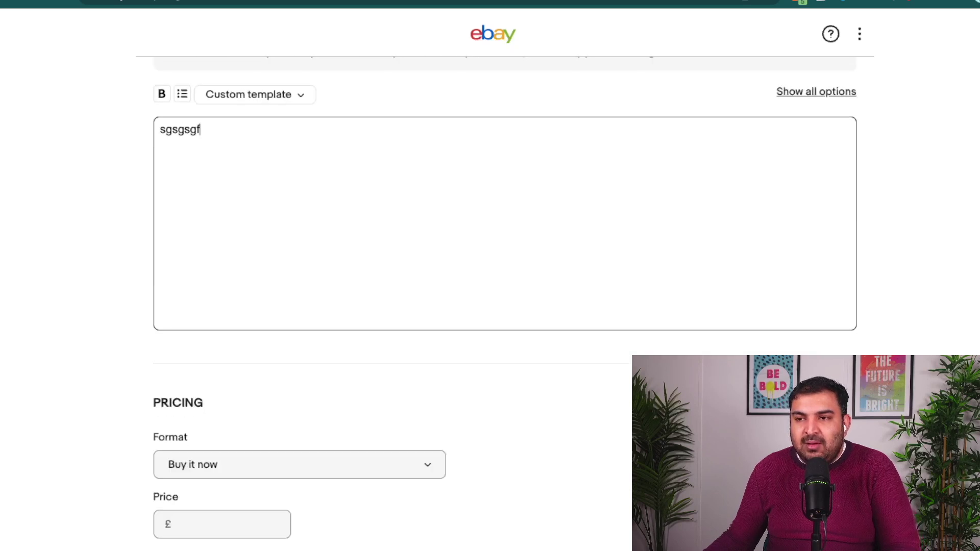
- Set the listing's Buy it now price to £4.99
scroll(489, 275, down, 11)
scroll(490, 275, up, 4)
scroll(490, 275, up, 1)
click(222, 193)
text(99)
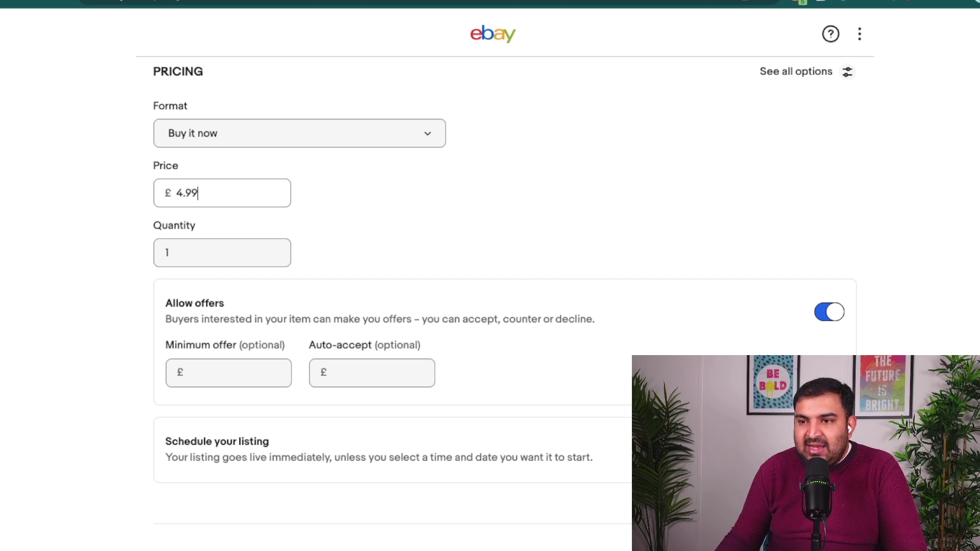
- Check the postage methods offered for the listing, leaving the method as it is
scroll(490, 296, down, 1)
scroll(490, 296, down, 6)
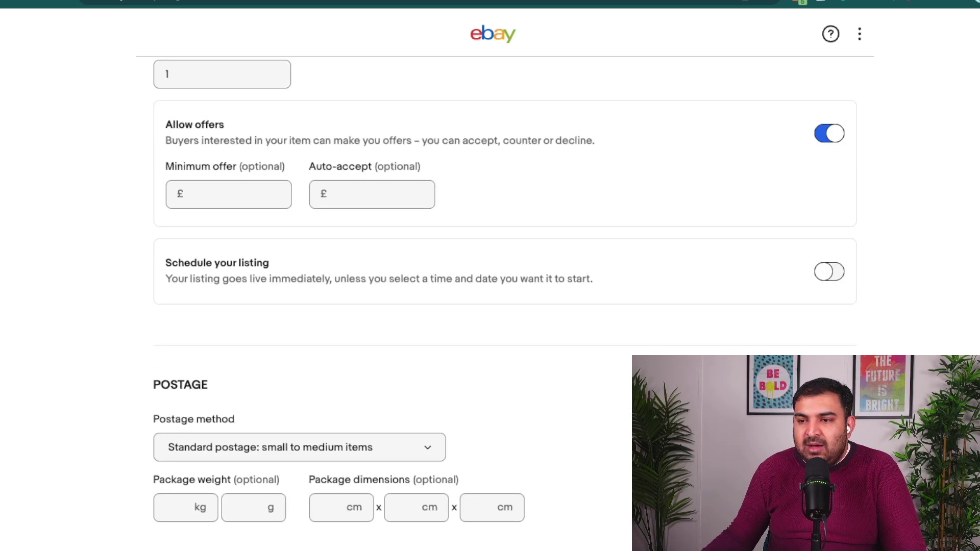
click(299, 310)
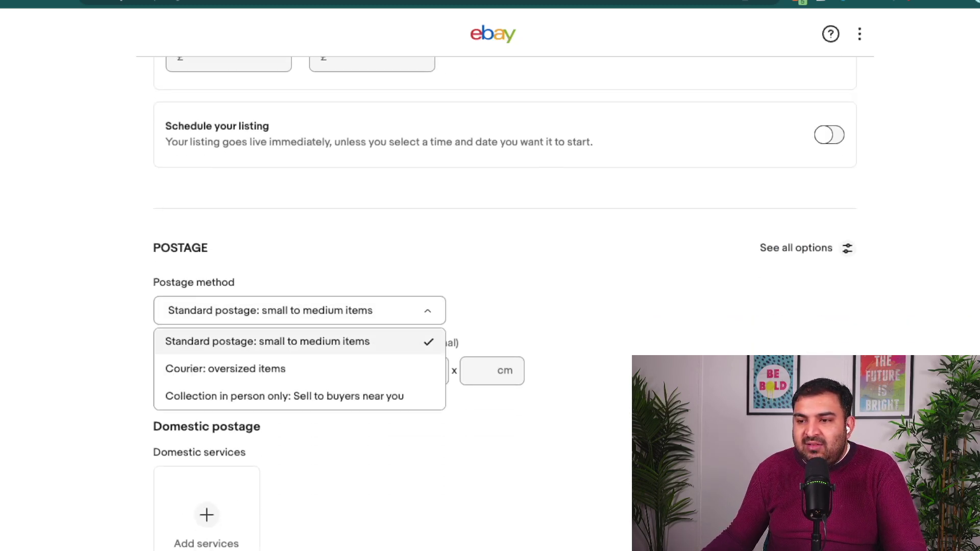
scroll(489, 306, down, 3)
key(Escape)
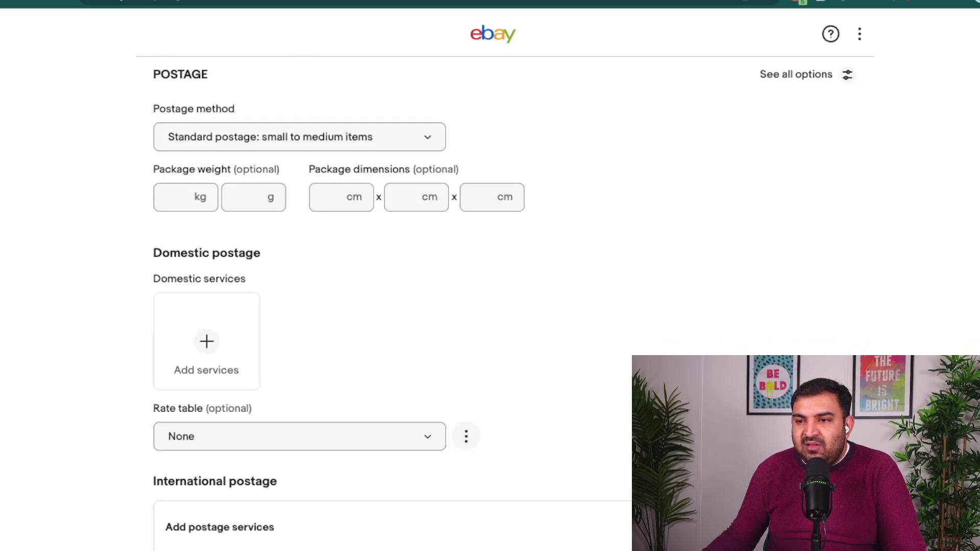
- Add "eBay Delivery – Evri Postable" as the domestic postage service and offer free postage on it
click(206, 342)
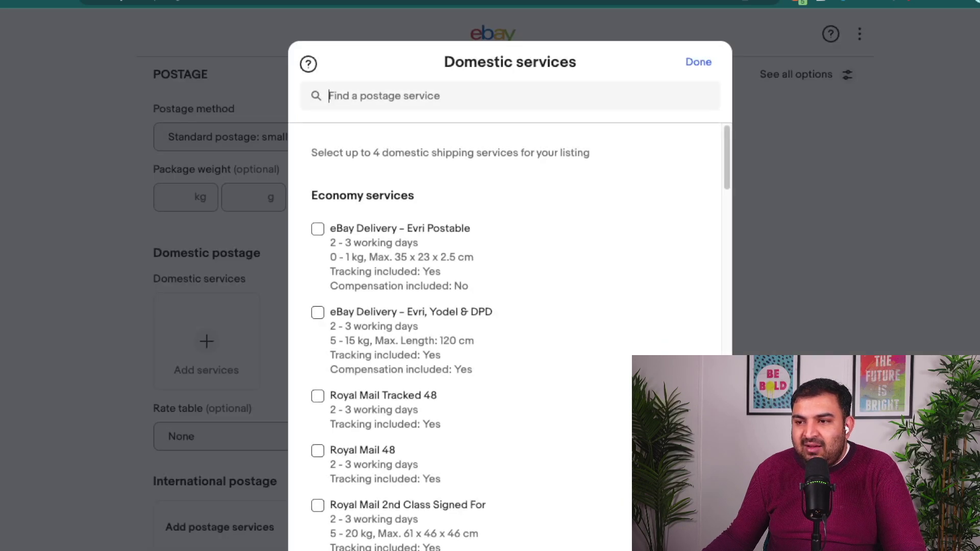
click(318, 228)
click(697, 62)
scroll(489, 306, down, 1)
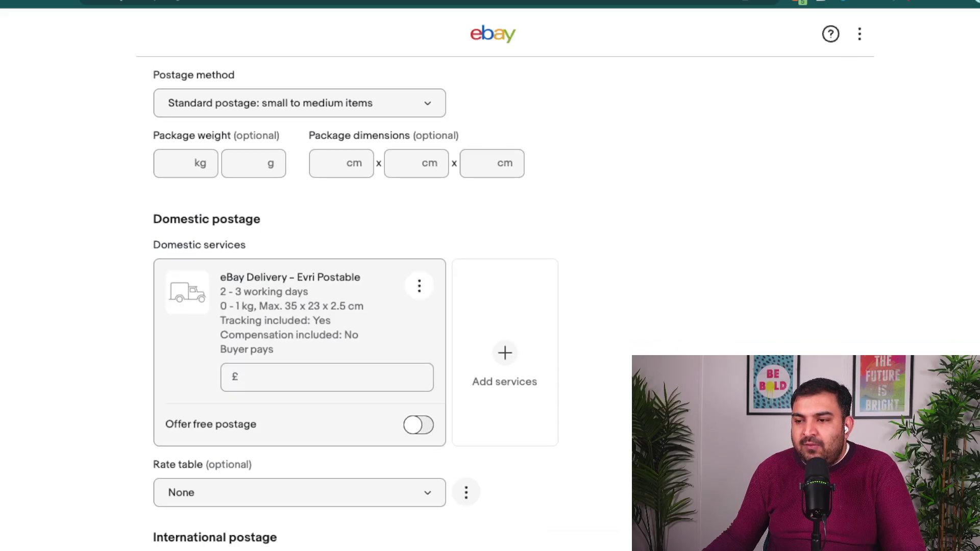
click(423, 424)
- Go through the remaining listing sections, including payment, returns and item location preferences, and list the item with displayed fees
scroll(423, 306, down, 4)
scroll(392, 301, down, 5)
click(299, 247)
click(197, 305)
scroll(299, 305, down, 7)
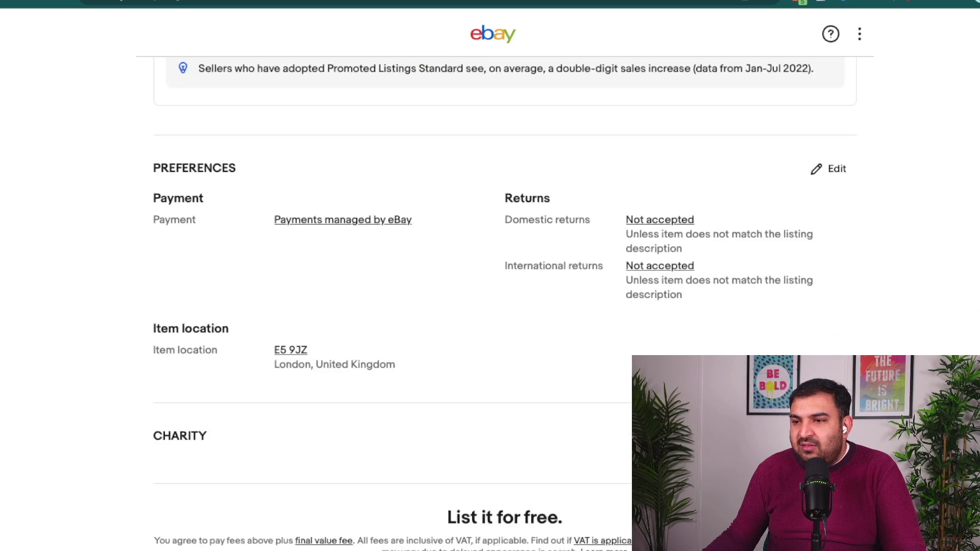
scroll(490, 304, up, 1)
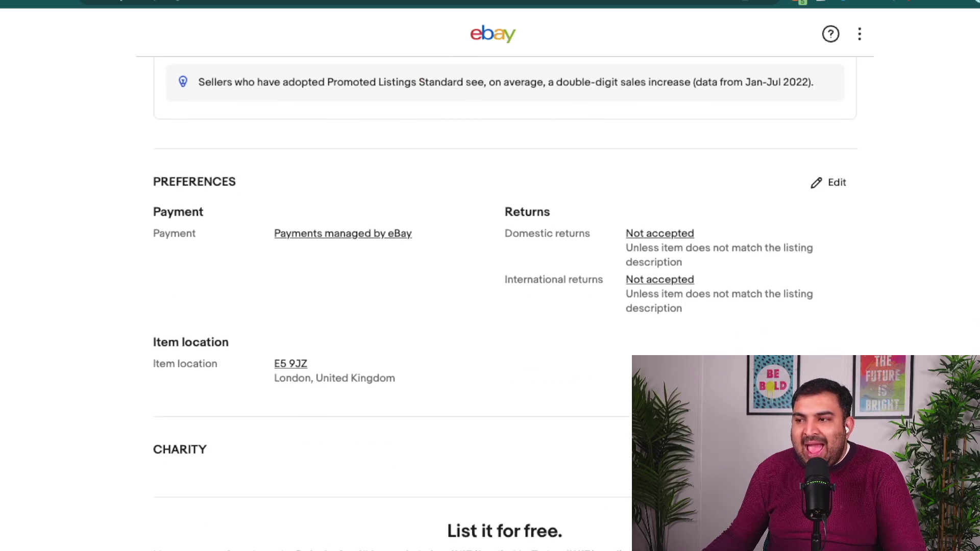
scroll(490, 306, down, 5)
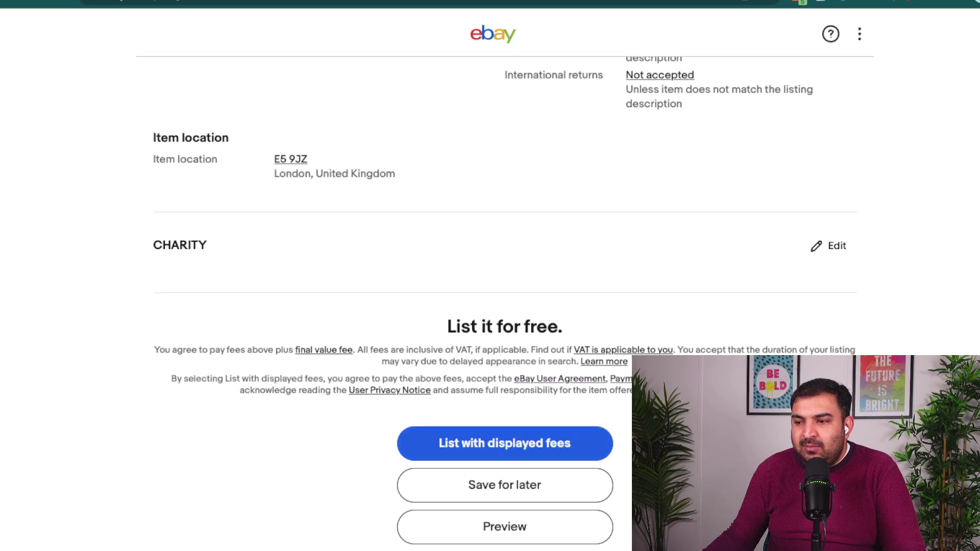
click(529, 442)
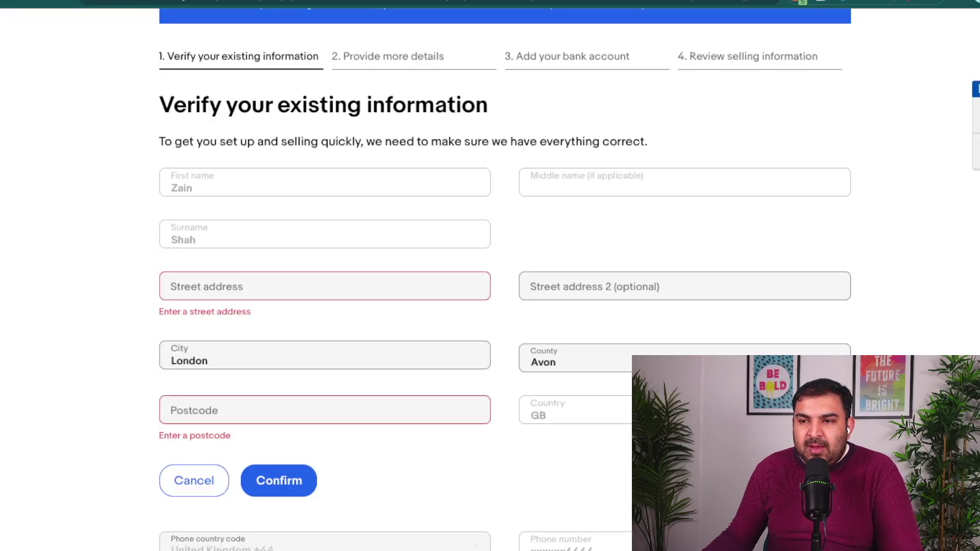
- Mark the first name, surname, street address, city and county, postcode and phone number fields with red pen strokes
click(172, 415)
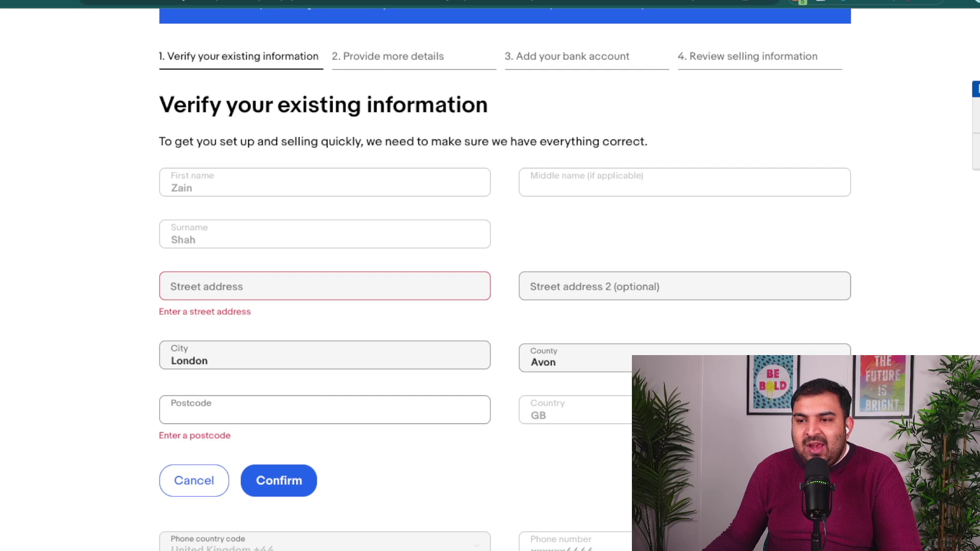
scroll(504, 280, down, 1)
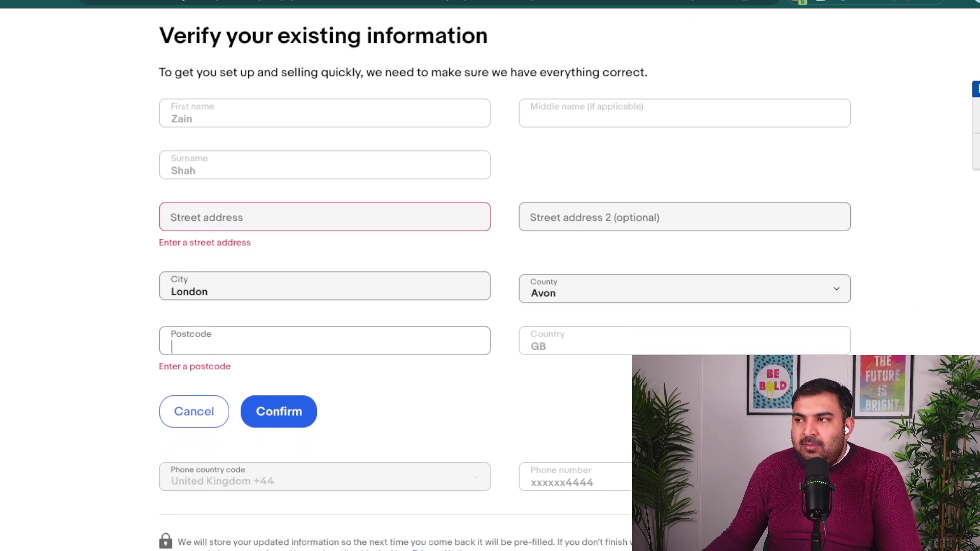
click(911, 2)
drag(340, 121, 411, 81)
drag(367, 160, 431, 130)
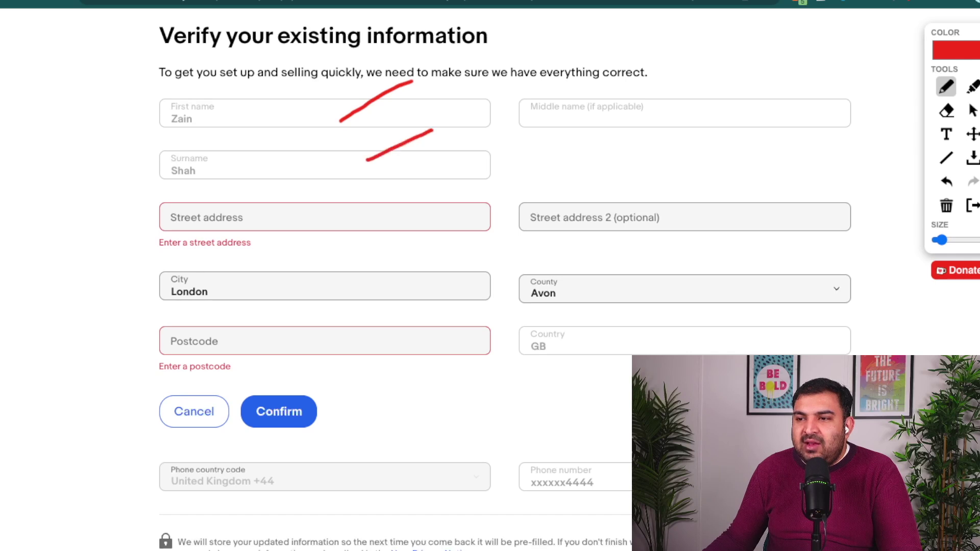
drag(351, 215, 422, 169)
drag(405, 294, 570, 252)
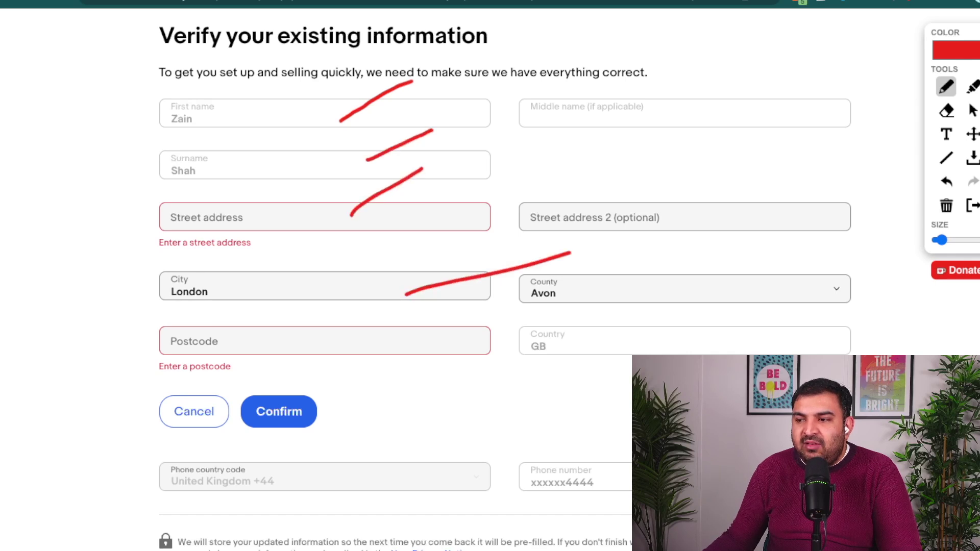
drag(296, 346, 391, 307)
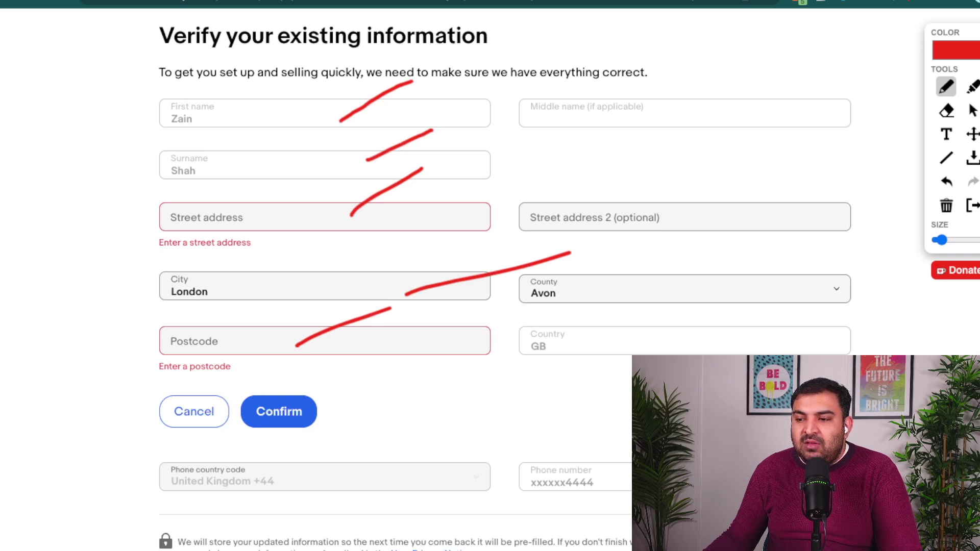
drag(599, 471, 631, 450)
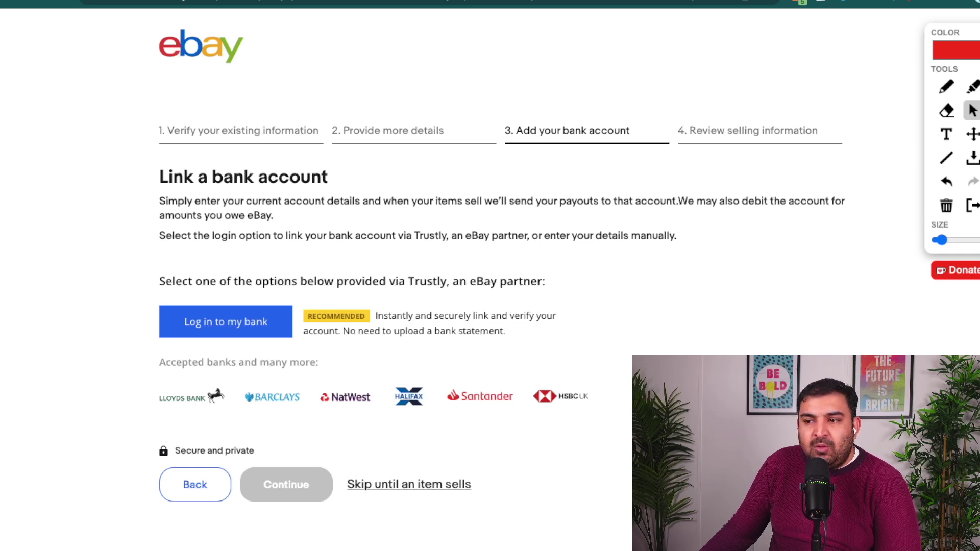
- Start linking a bank account through the bank login option and browse the list of available banks
scroll(224, 278, down, 1)
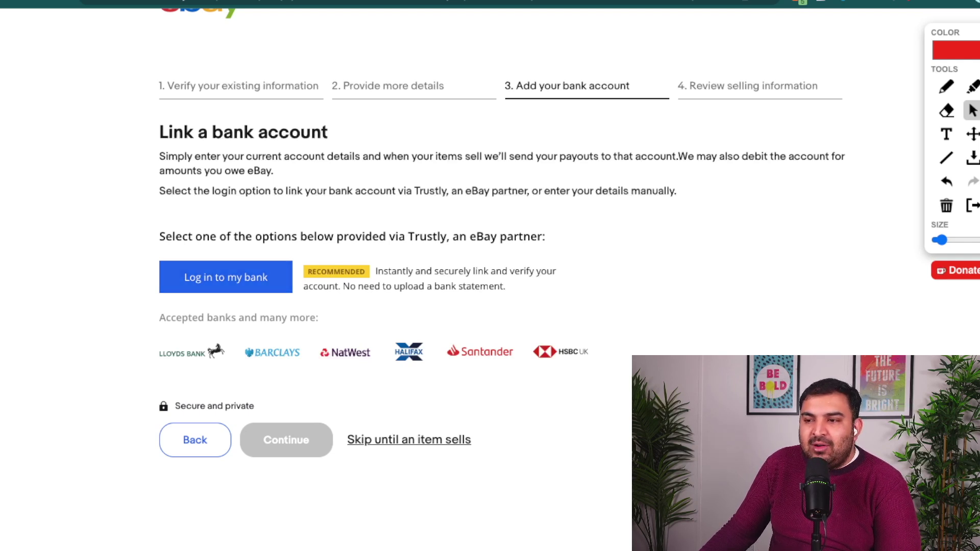
click(226, 277)
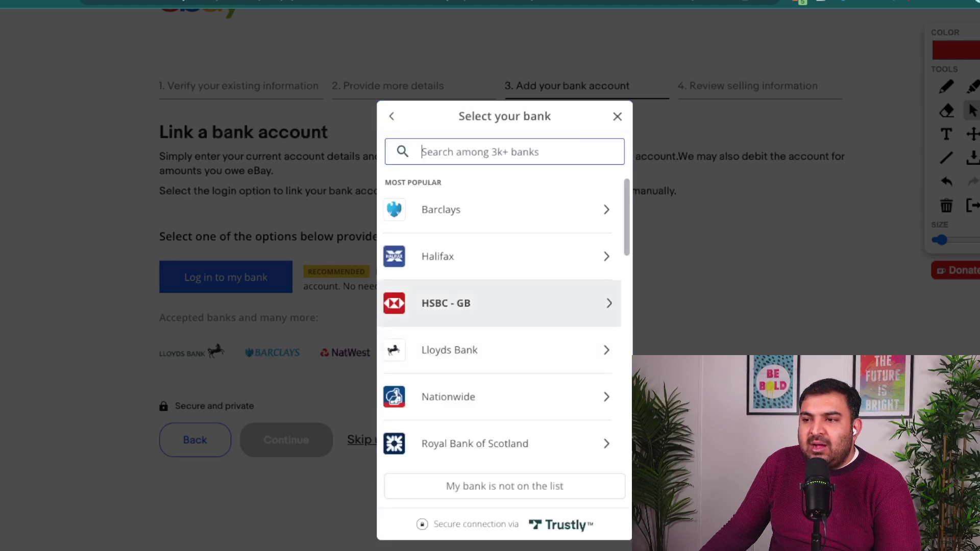
scroll(503, 316, down, 12)
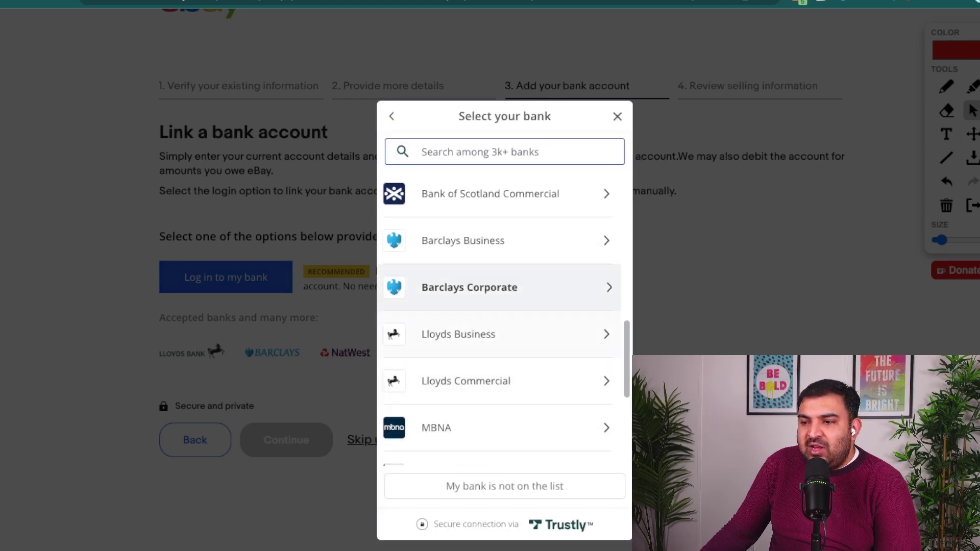
scroll(503, 339, down, 3)
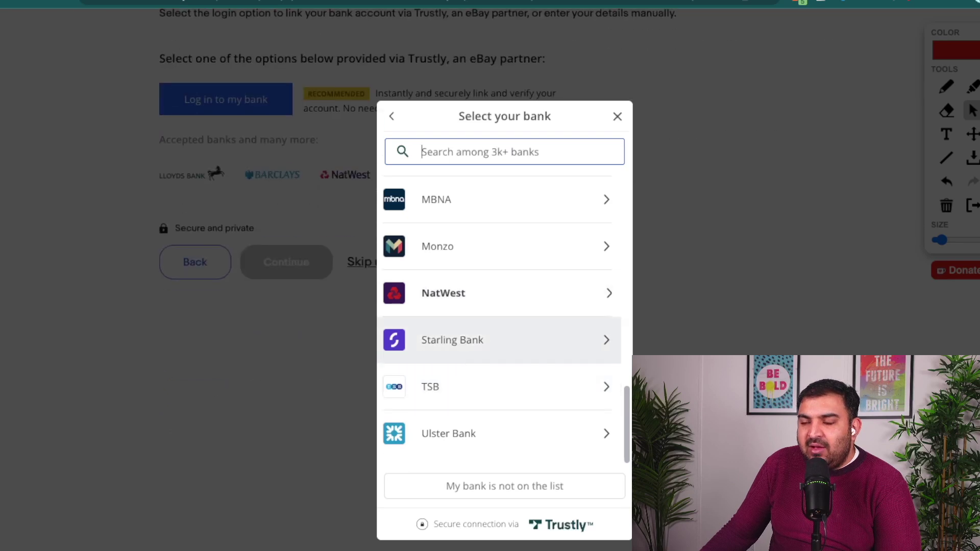
scroll(502, 301, up, 1)
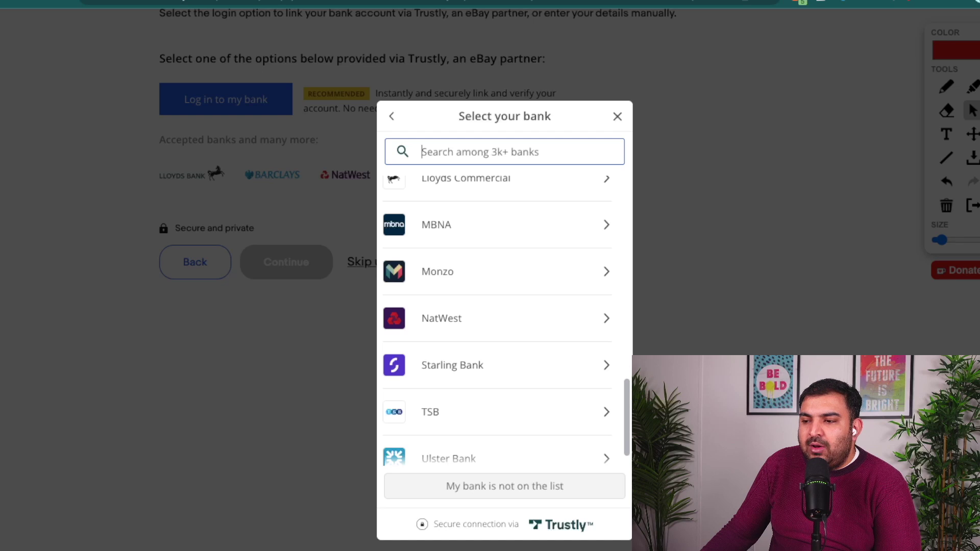
- Choose the option for a bank that is not listed and go to the Sort code and Account number fields
click(504, 486)
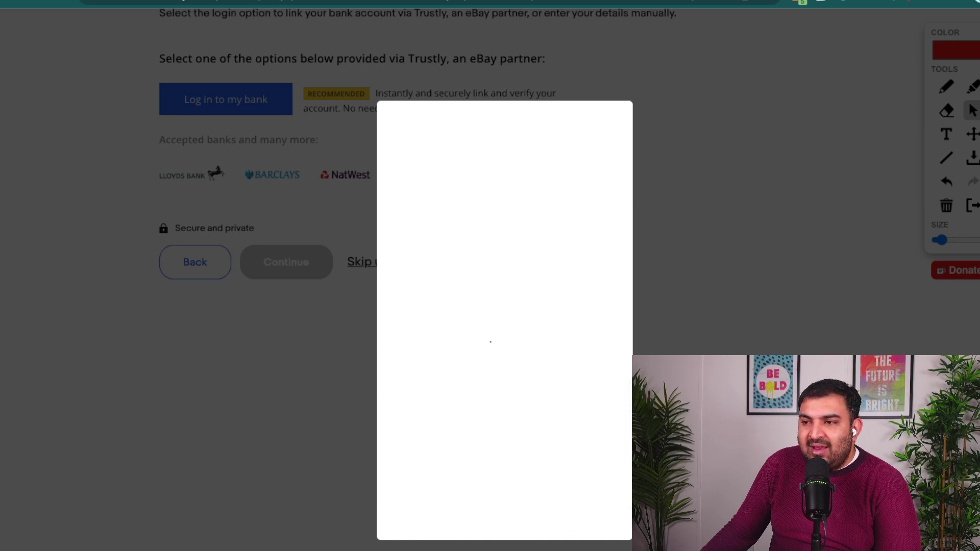
click(406, 241)
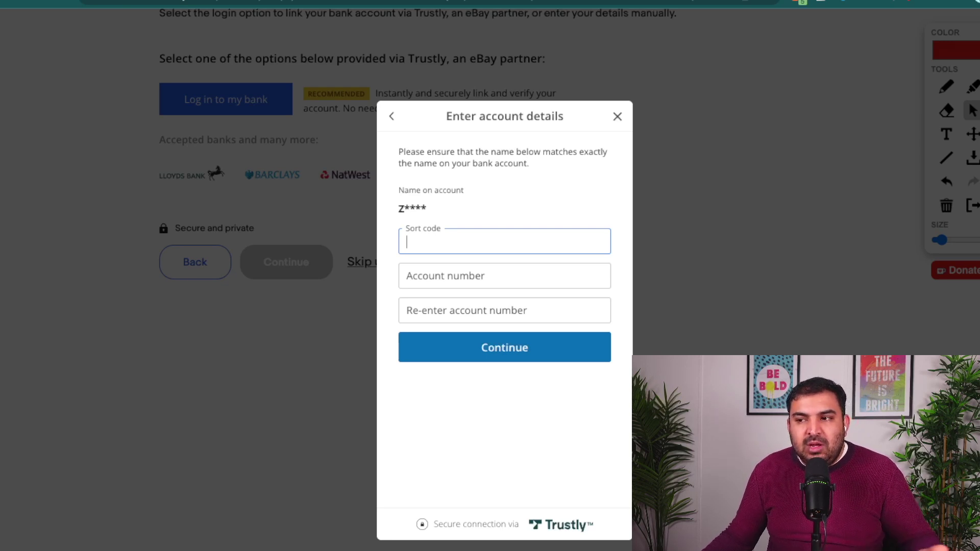
click(407, 276)
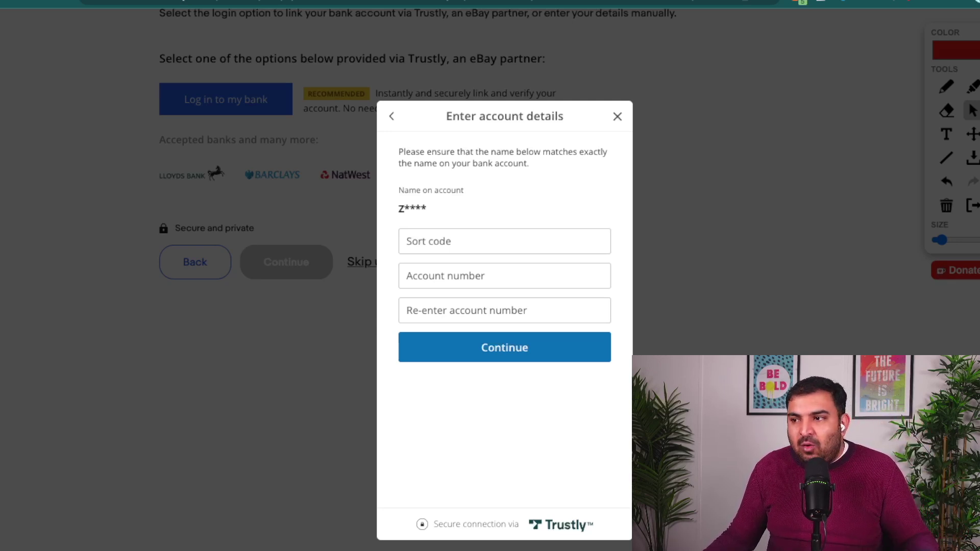
click(505, 276)
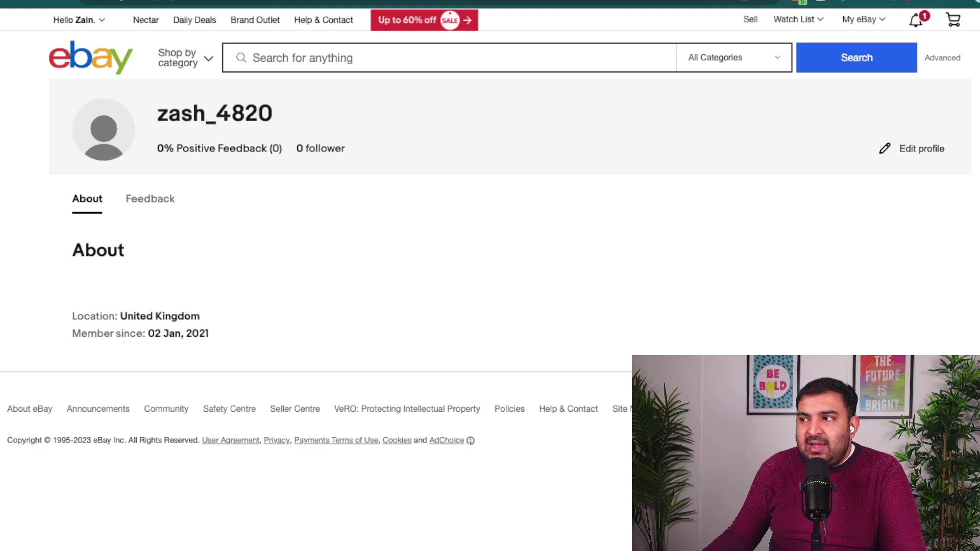
- Underline the account greeting at the start of the eBay profile page's header with a red pen stroke
click(909, 2)
mouse_move(39, 34)
mouse_down()
mouse_move(115, 23)
mouse_move(110, 15)
mouse_up()
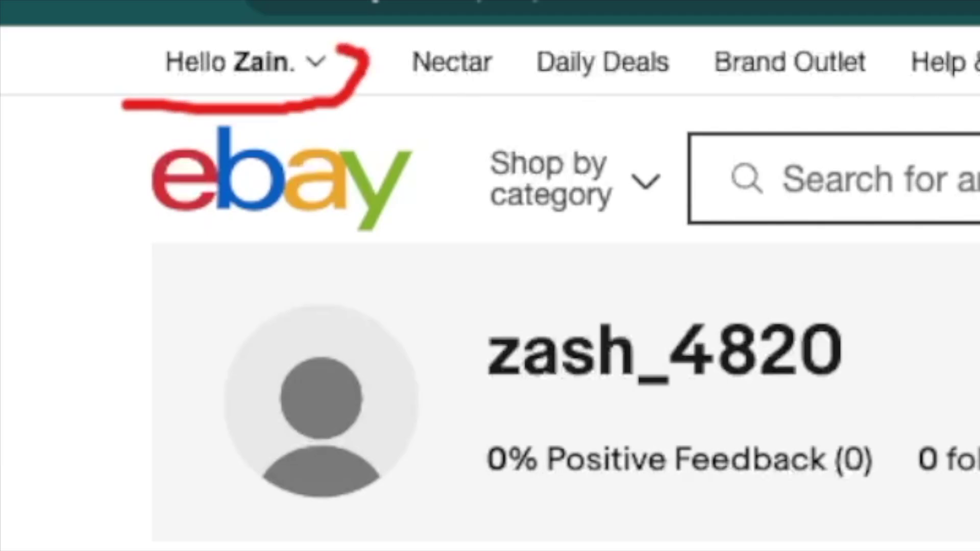
- Open the account's profile page from the header greeting and frame the profile picture with red pen strokes
mouse_move(245, 61)
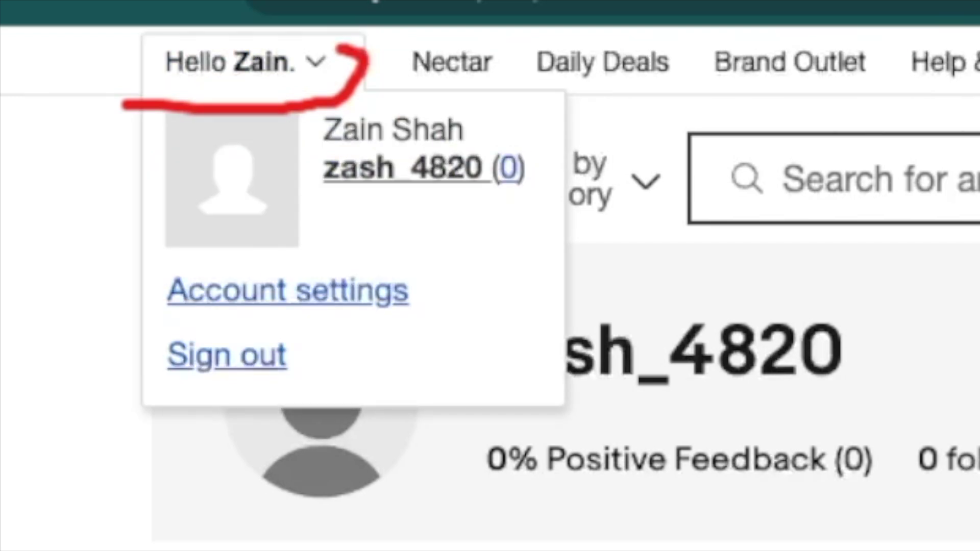
click(402, 168)
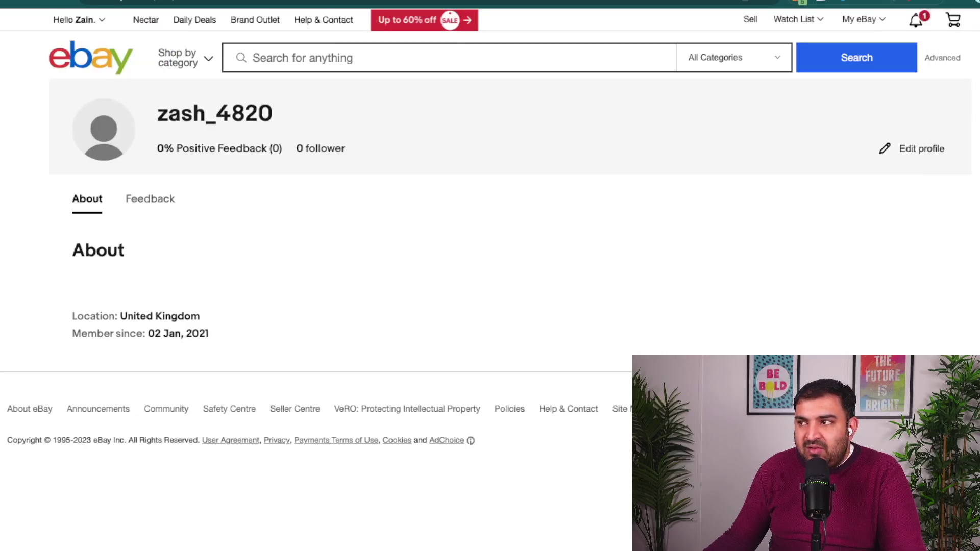
key(alt+shift+d)
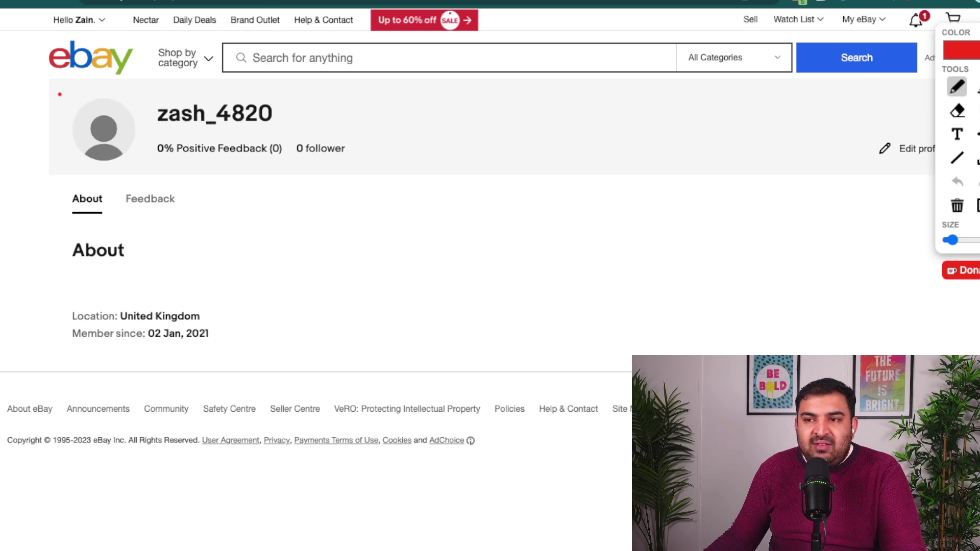
drag(138, 95, 147, 175)
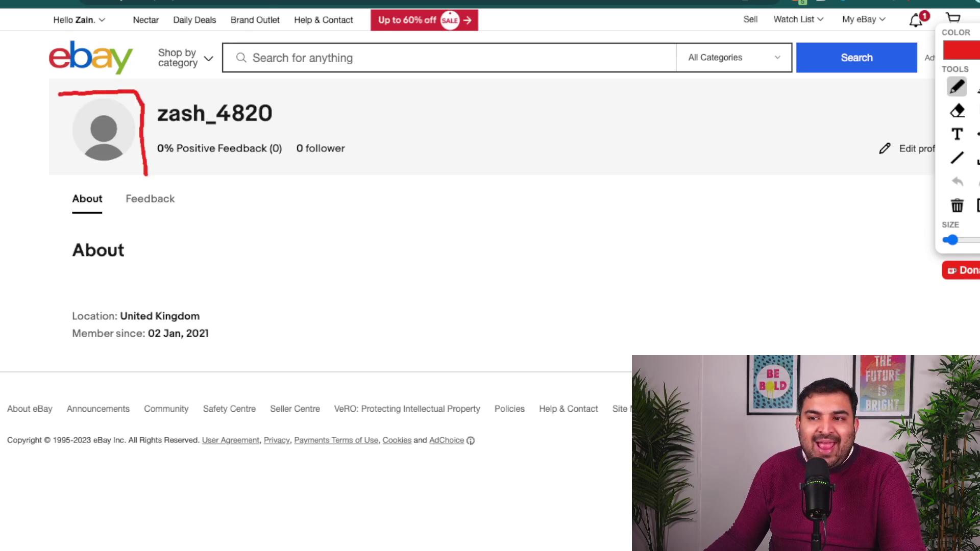
drag(58, 161, 59, 93)
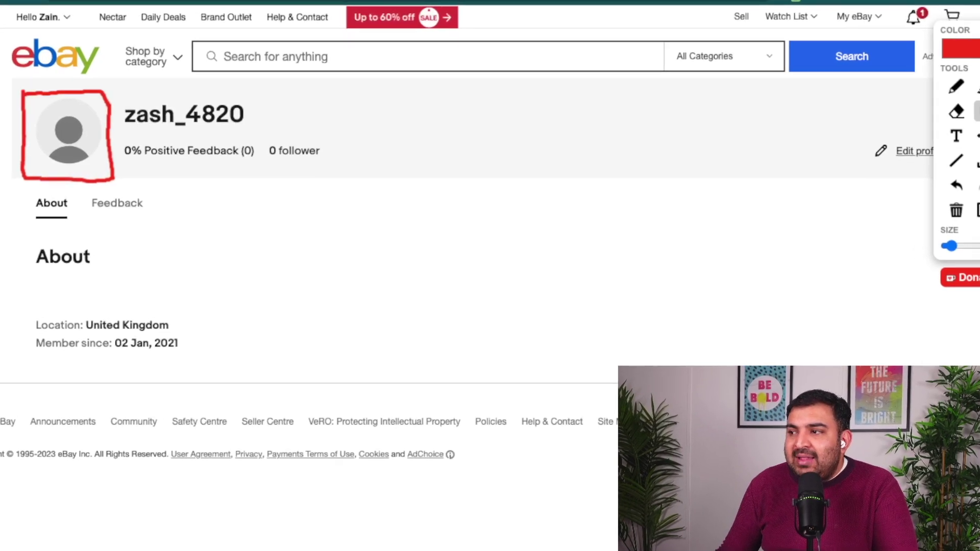
- Circle the Edit profile option with a red pen stroke, and open the profile's About text for editing
drag(959, 30, 790, 262)
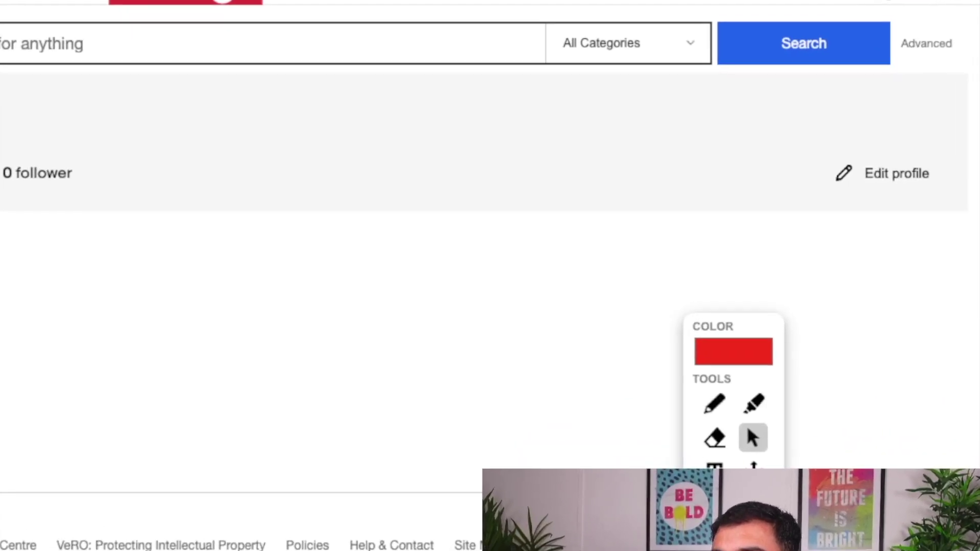
click(714, 403)
mouse_move(715, 161)
mouse_down()
mouse_move(923, 165)
mouse_move(749, 214)
mouse_up()
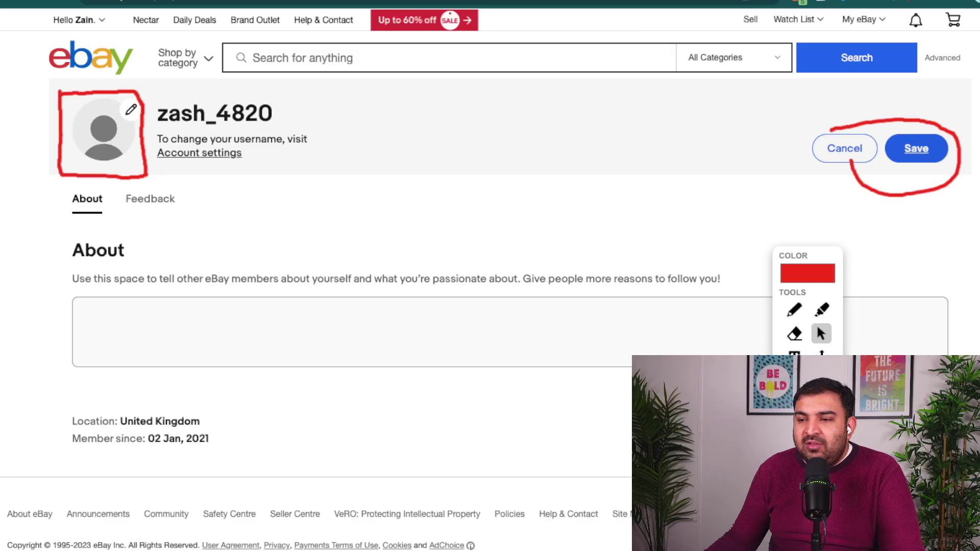
click(85, 313)
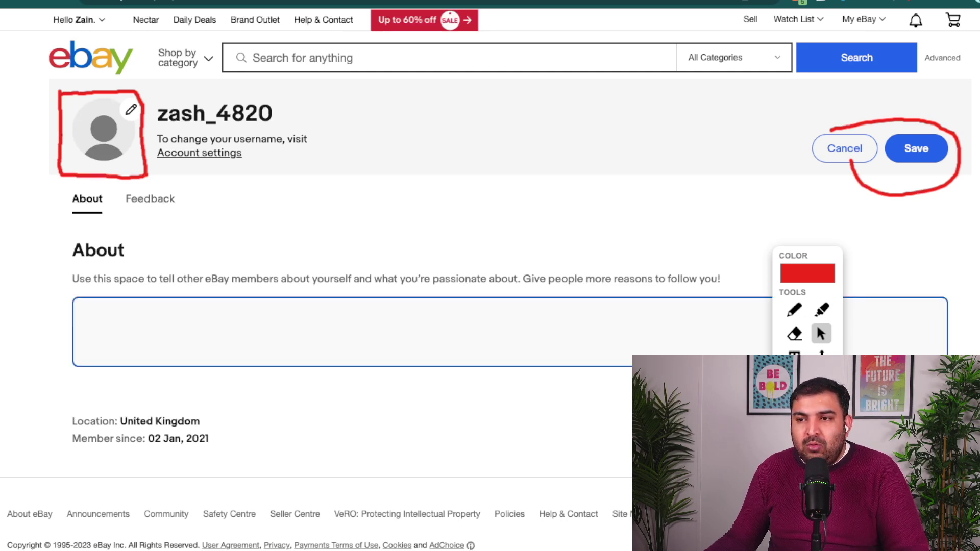